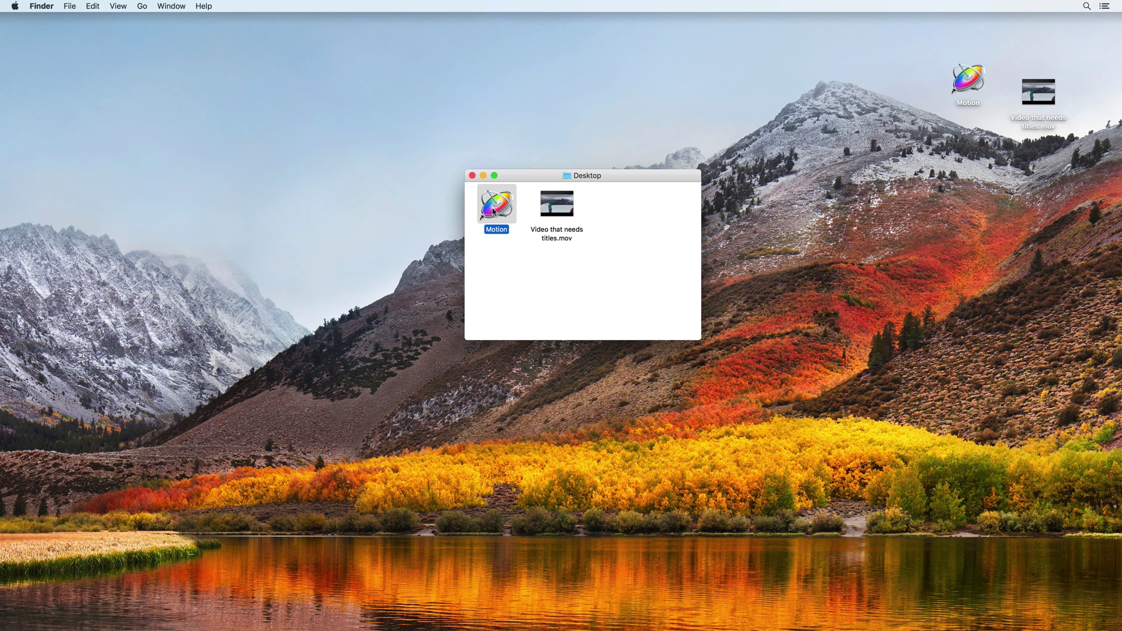
- Launch Motion and create a new blank Motion Project (Broadcast HD 1080, 29.97 fps)
double_click(493, 209)
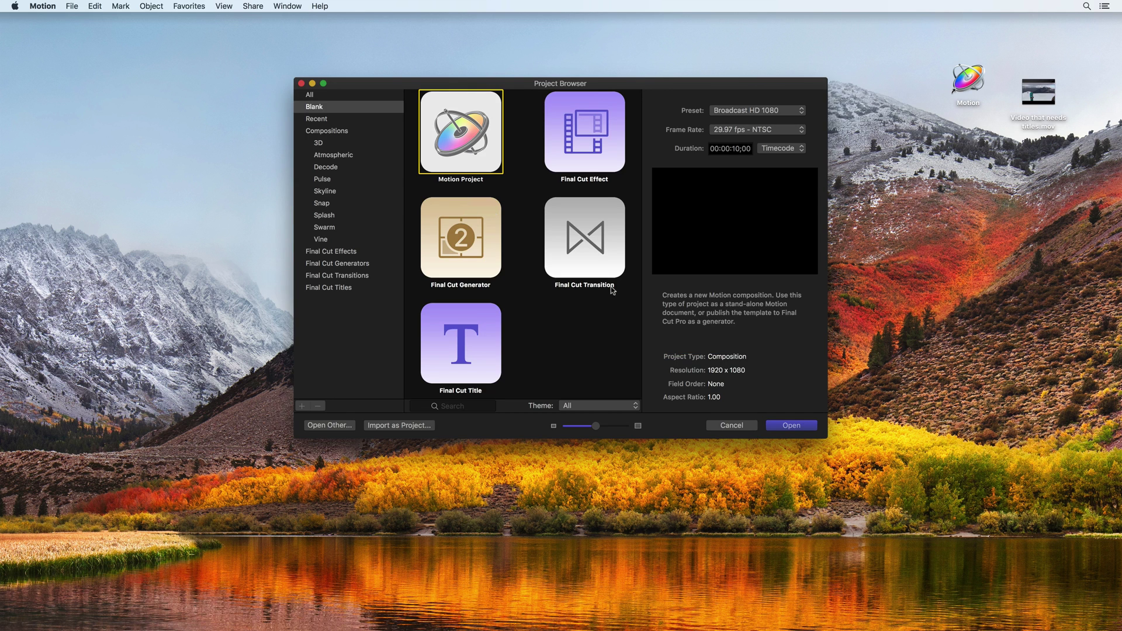
left_click(800, 425)
- Preview 'Video that needs titles.mov' in Finder with Quick Look, then close the preview
key("super+Tab")
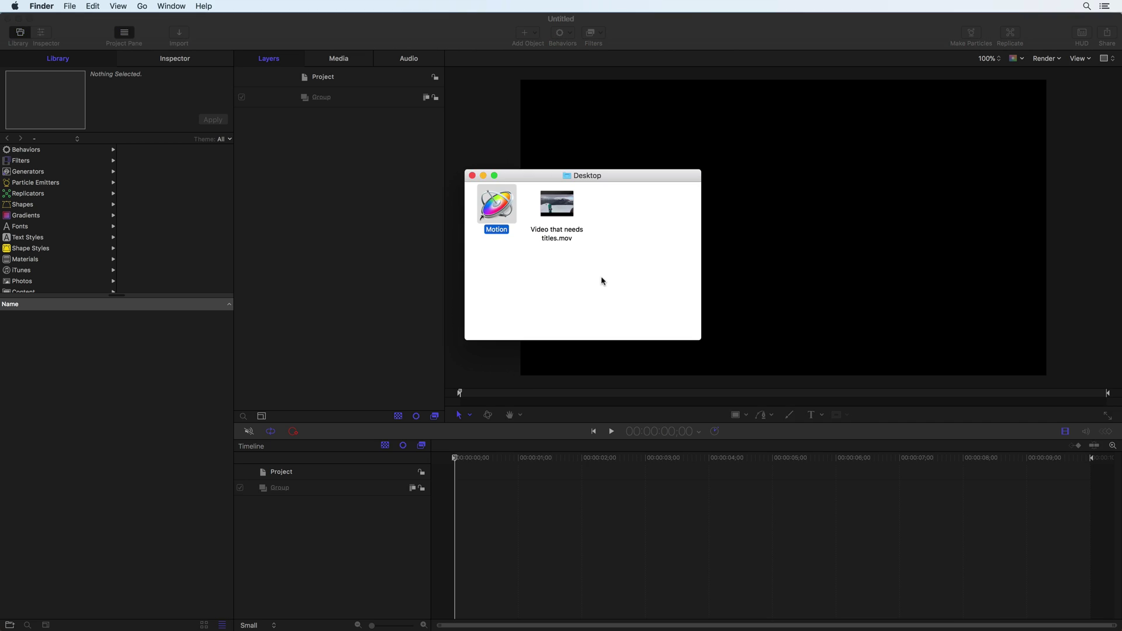
left_click(560, 240)
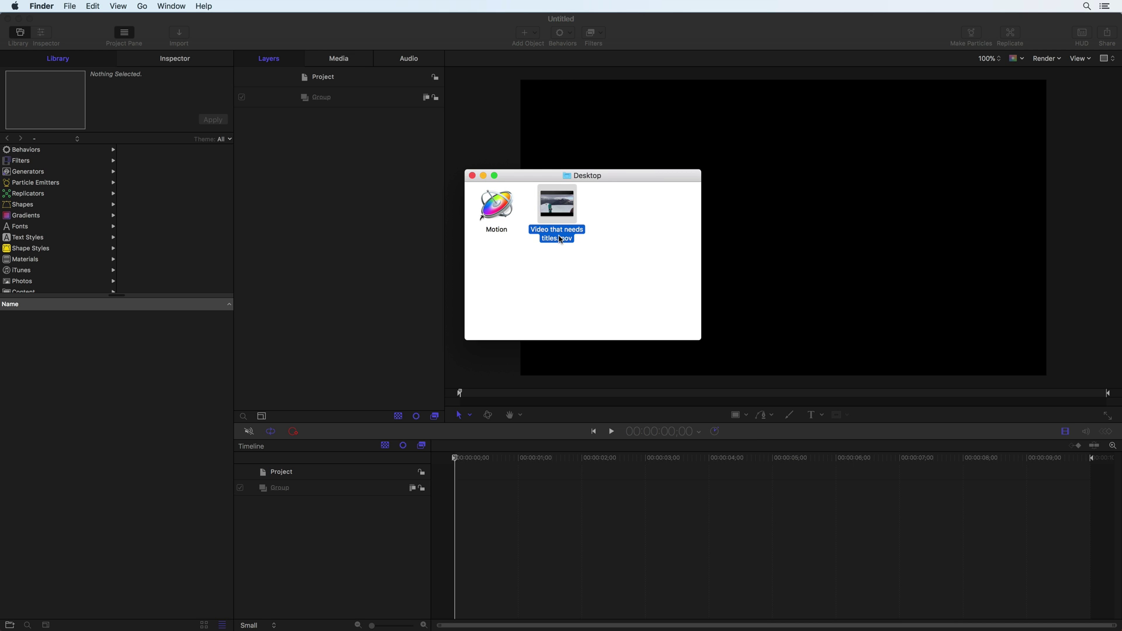
key("space")
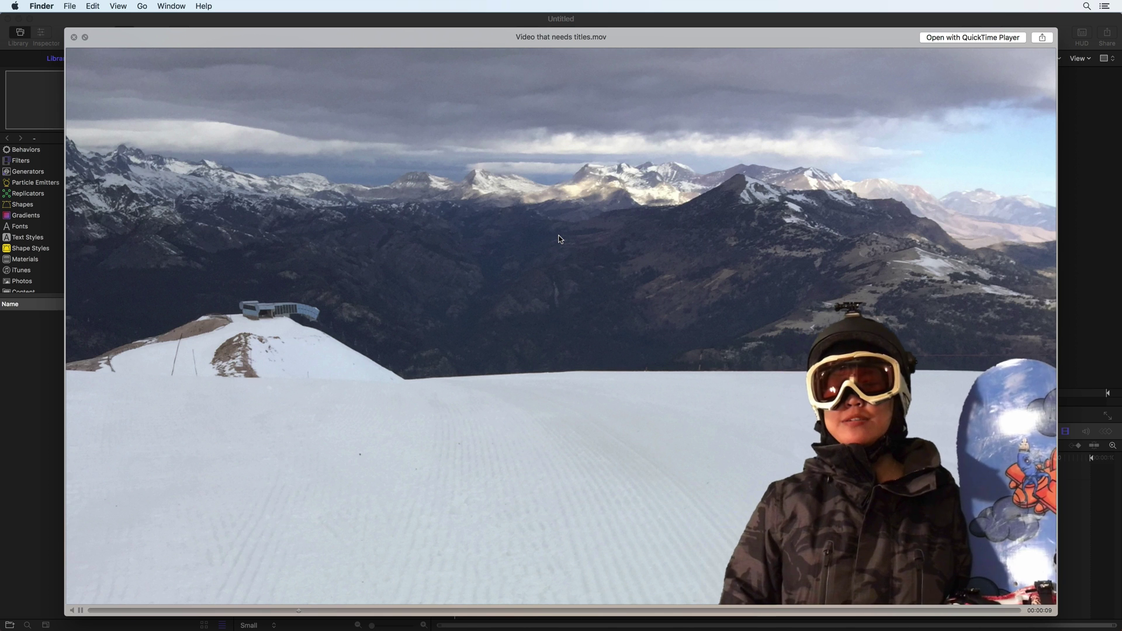
key("space")
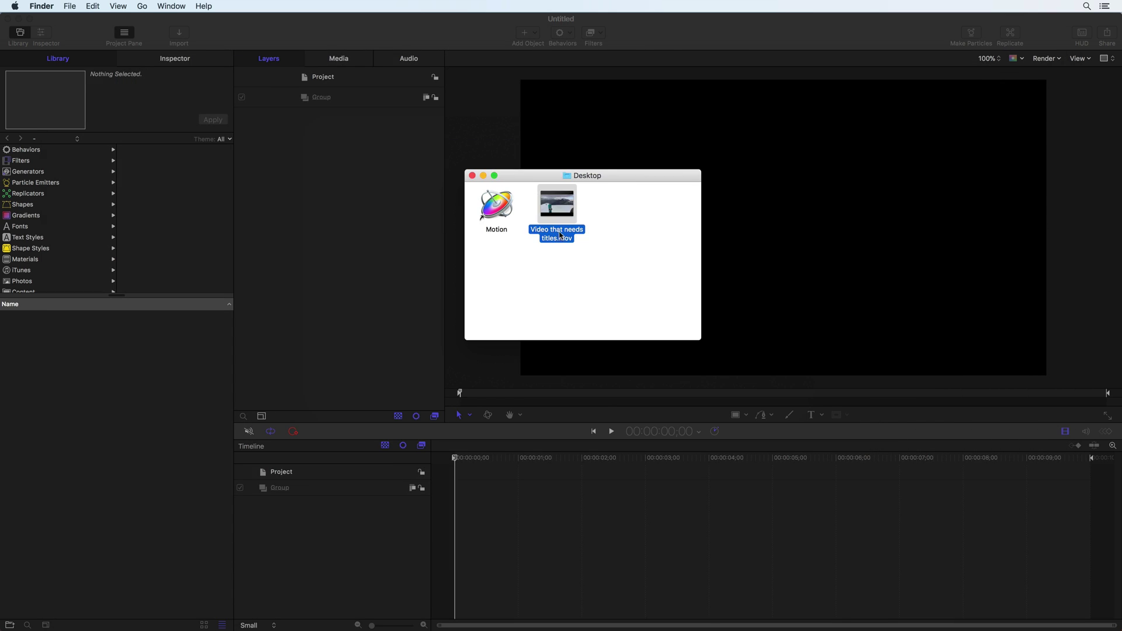
- Import the snowboard clip into the group, naming the group Video and the clip Primary Video
left_click_drag(559, 236, 325, 103)
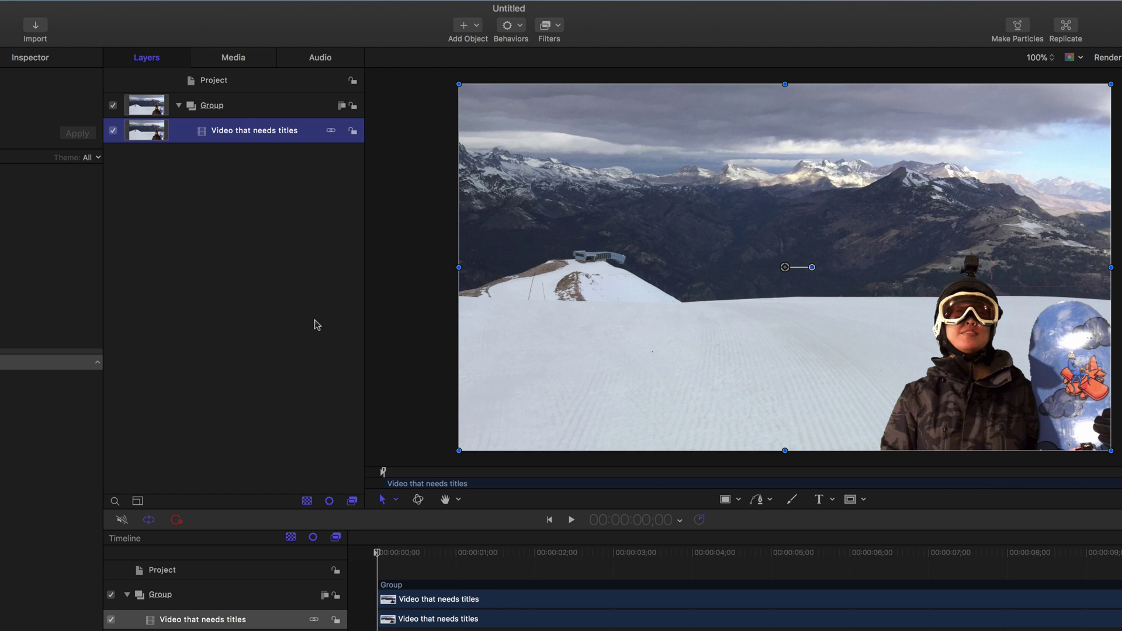
double_click(216, 106)
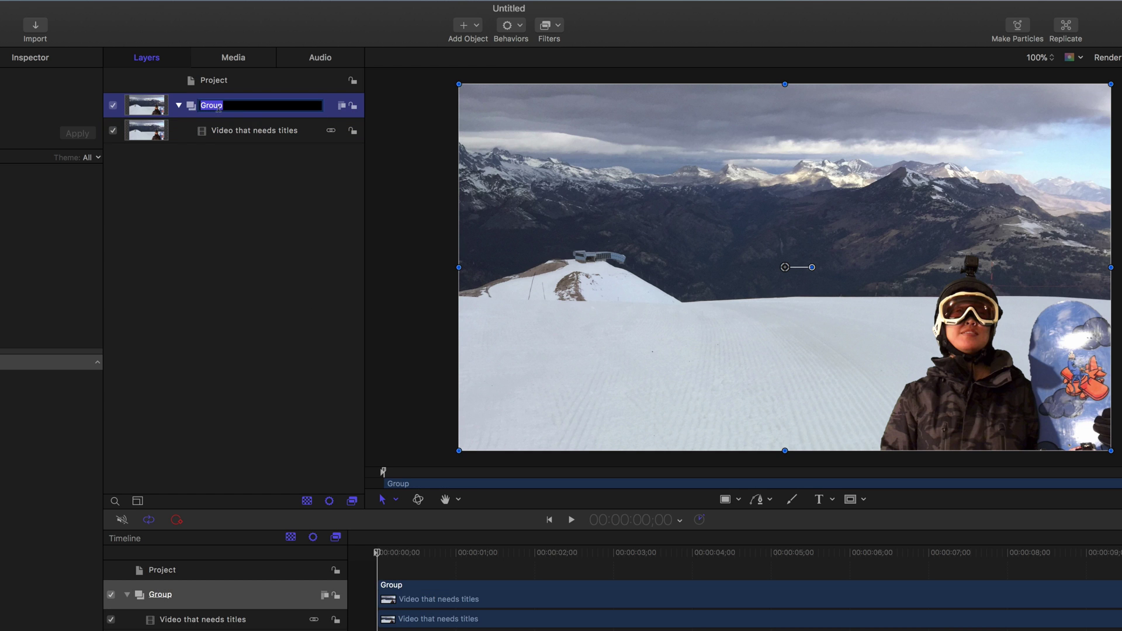
type("Video")
key("Return")
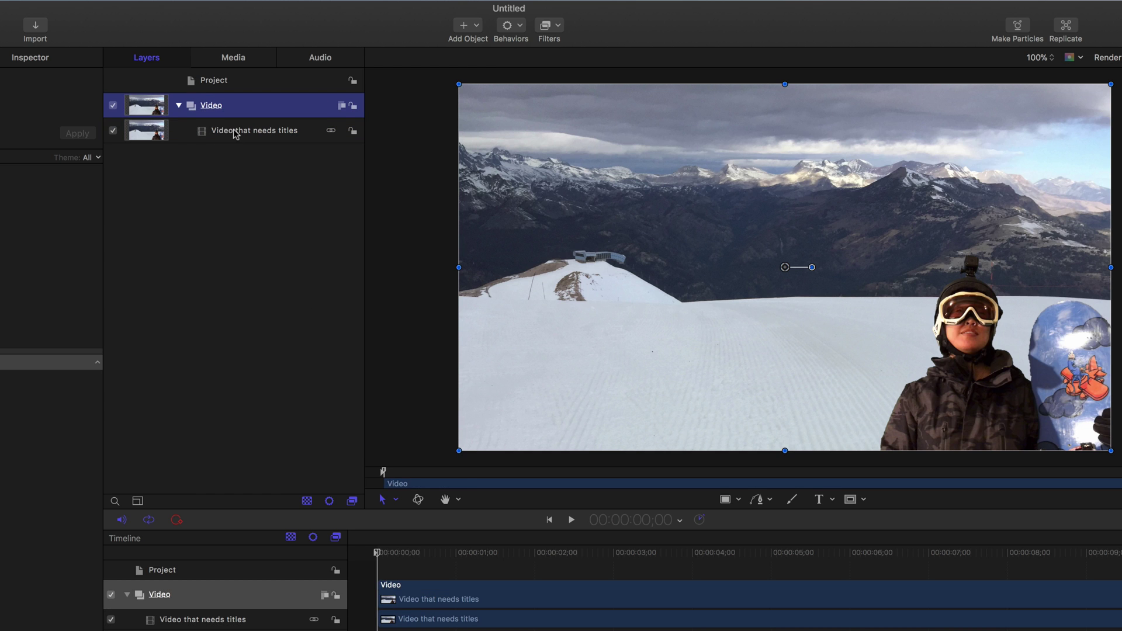
double_click(235, 131)
type("Primar")
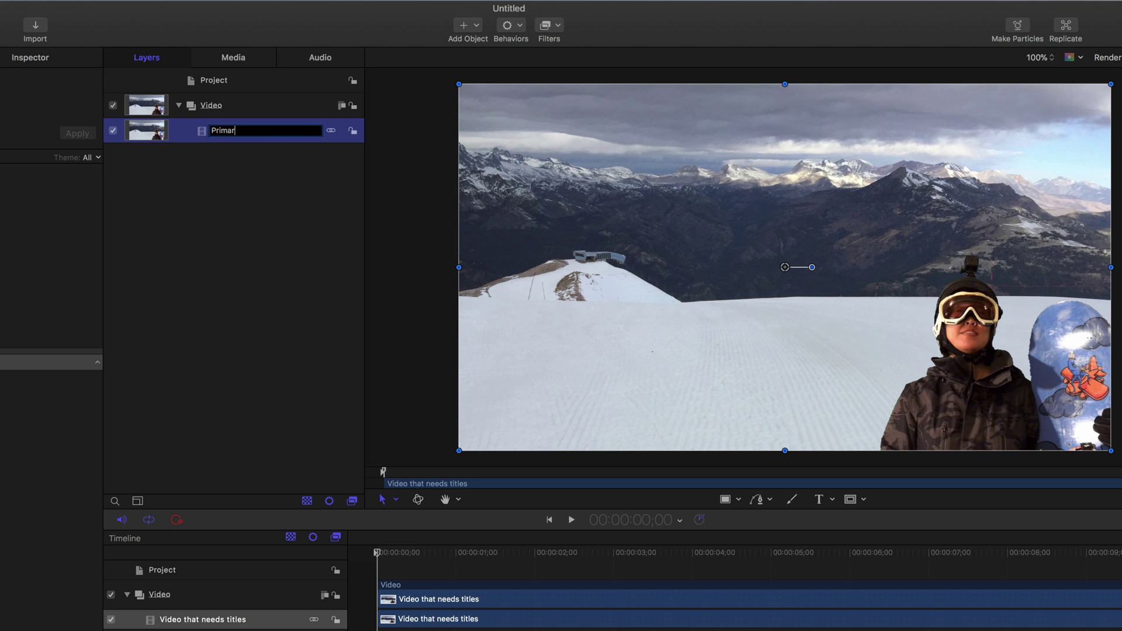
type("y Video")
key("Return")
- Set the project duration to 40 seconds (00:00:40;00)
left_click(631, 520)
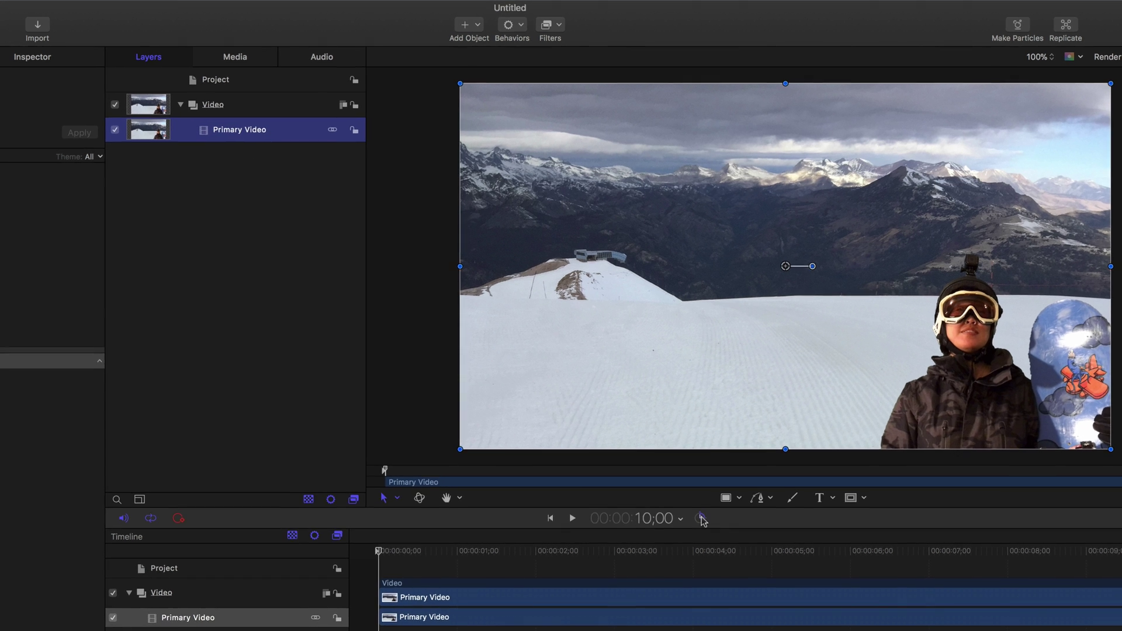
type("4")
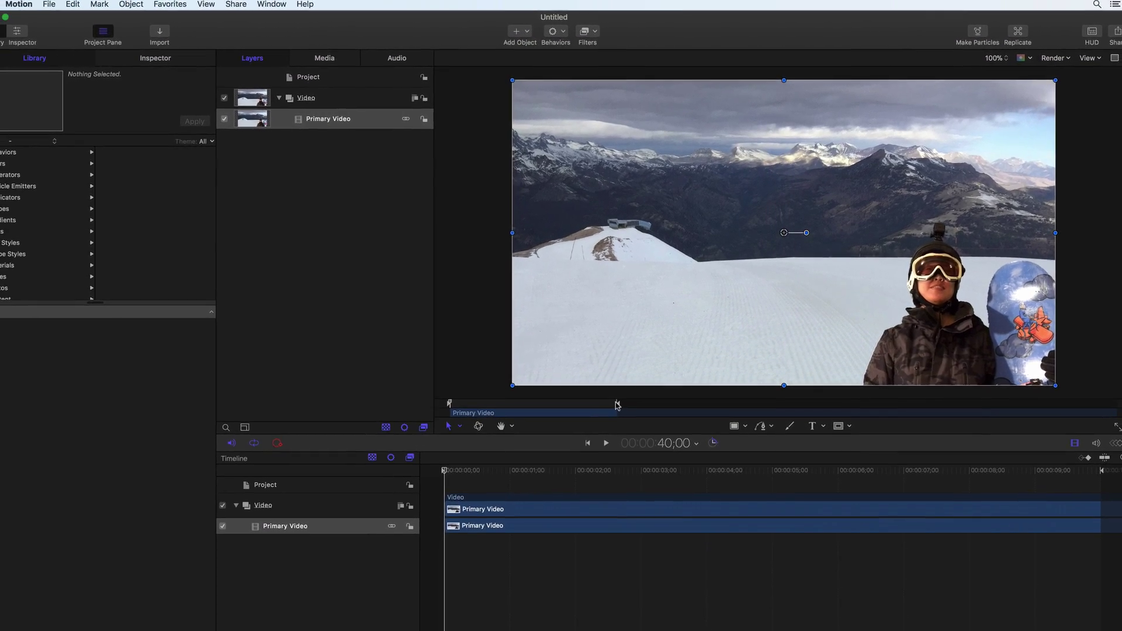
type("0")
key("Return")
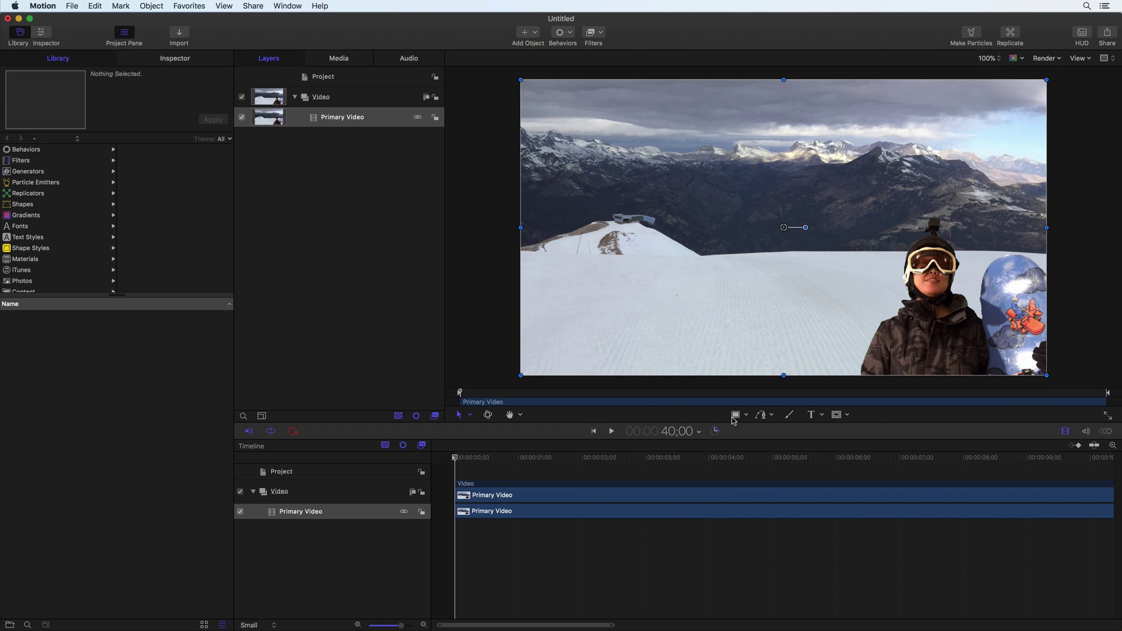
- Draw a white rectangle over the standing snowboard at the frame where the board appears
left_click(734, 418)
left_click(739, 416)
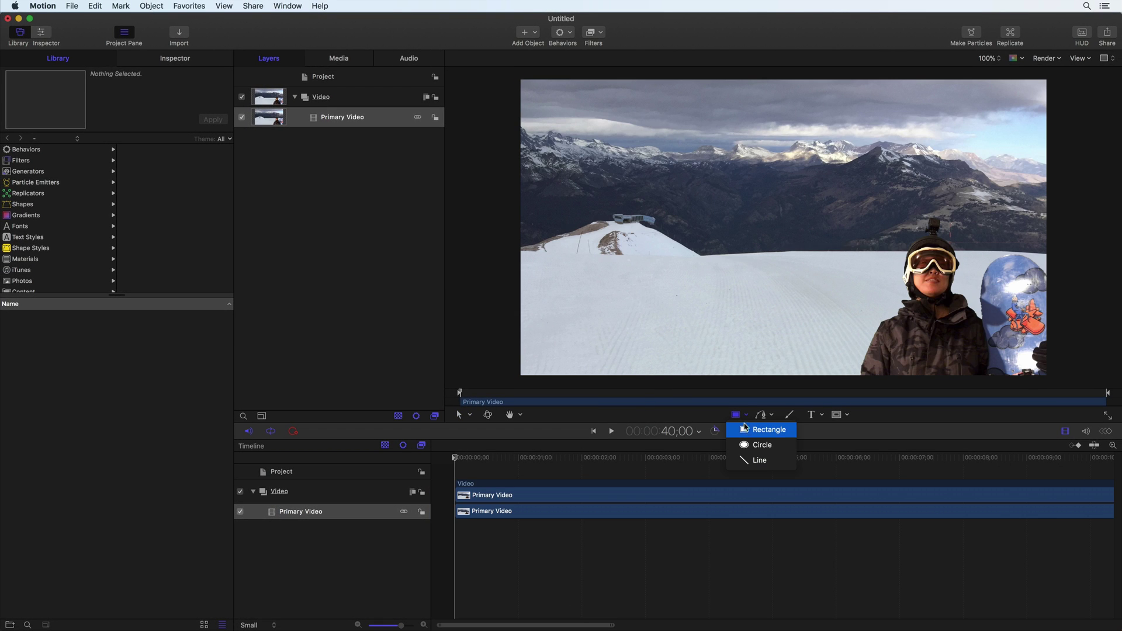
key("r")
left_click(749, 433)
left_click_drag(509, 457, 939, 471)
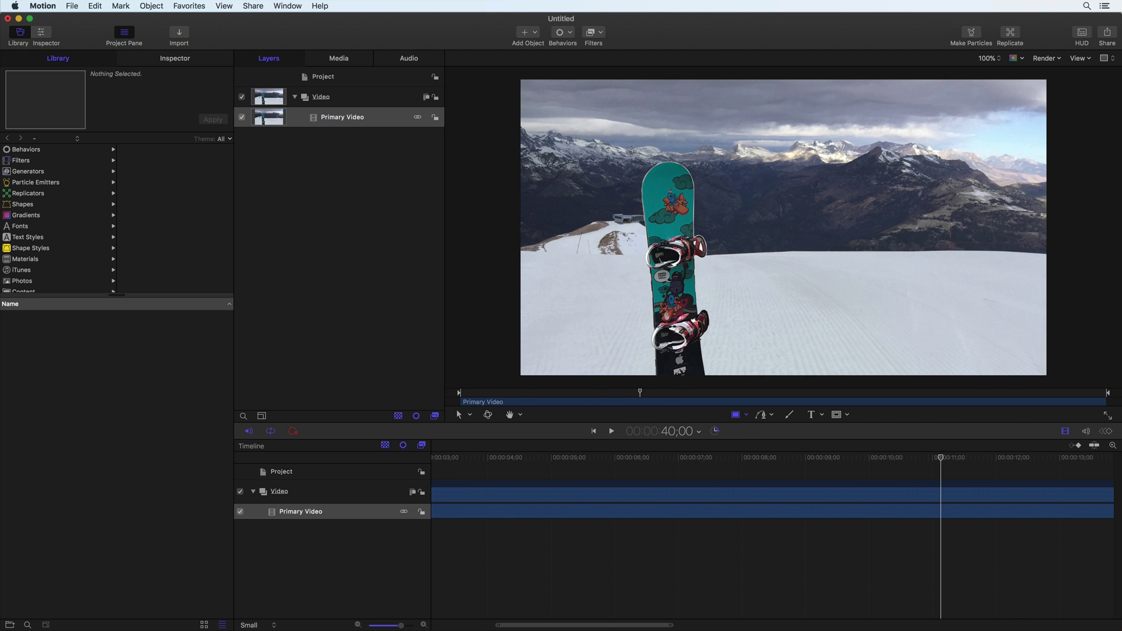
mouse_move(632, 156)
left_mouse_down()
mouse_move(709, 224)
mouse_move(714, 384)
left_mouse_up()
key("Escape")
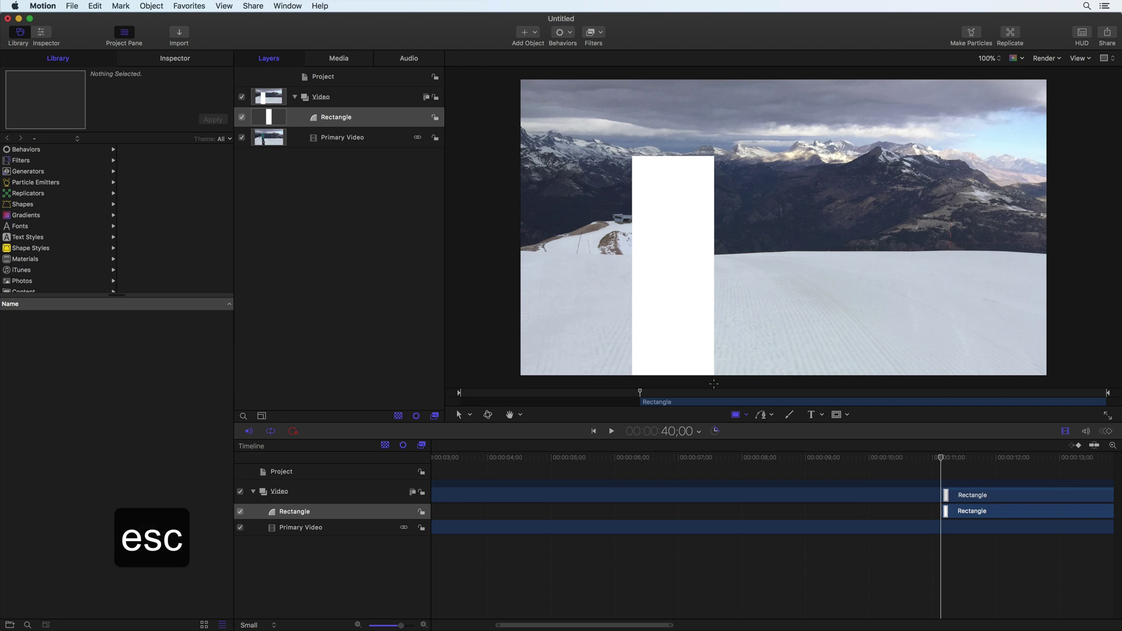
key("Escape")
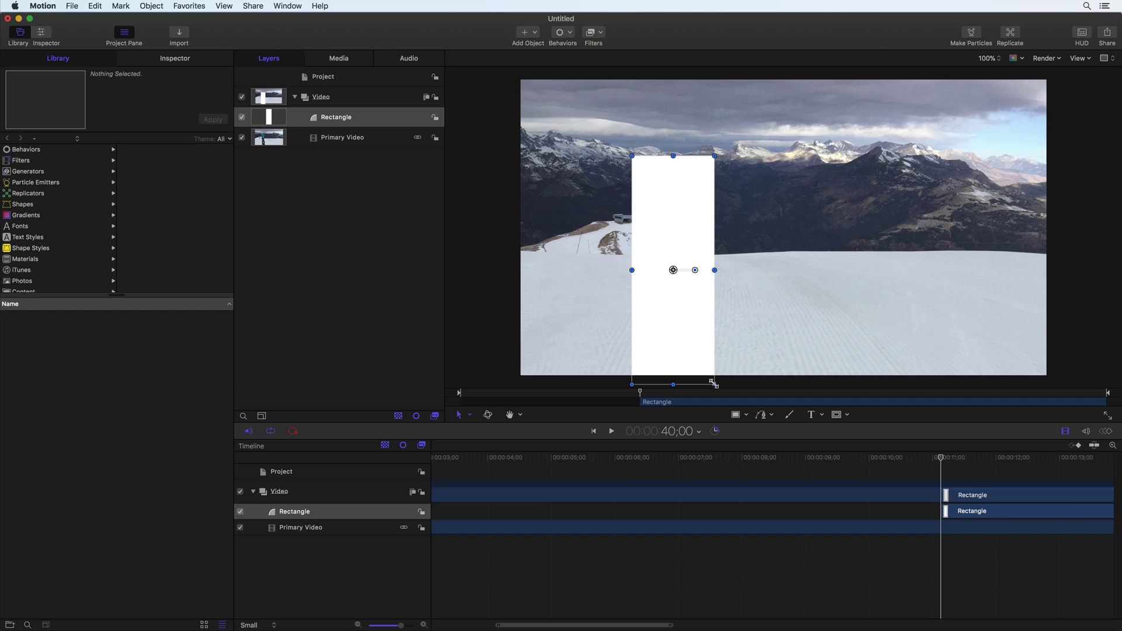
key("F7")
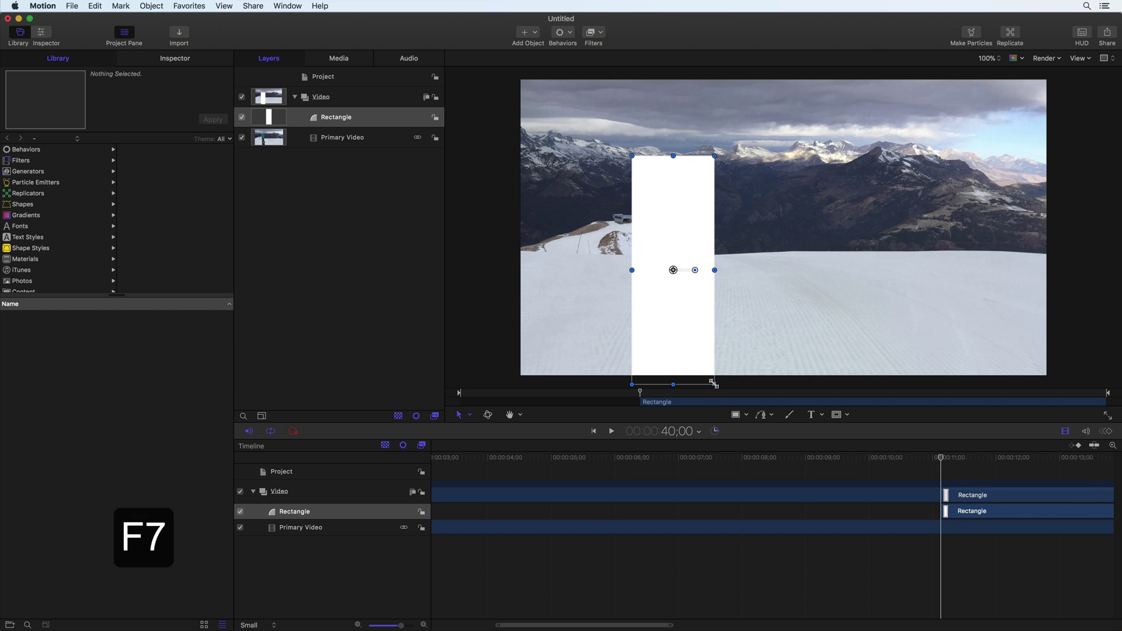
- Make the rectangle an unfilled white outline with width 12
left_click(1083, 35)
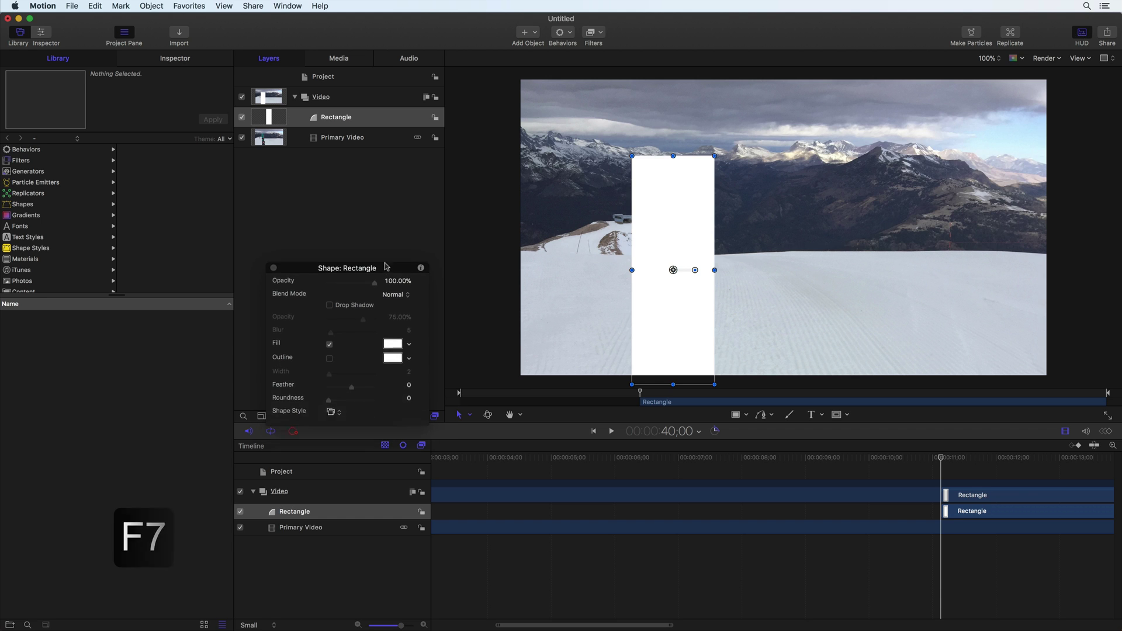
left_click_drag(386, 278, 386, 225)
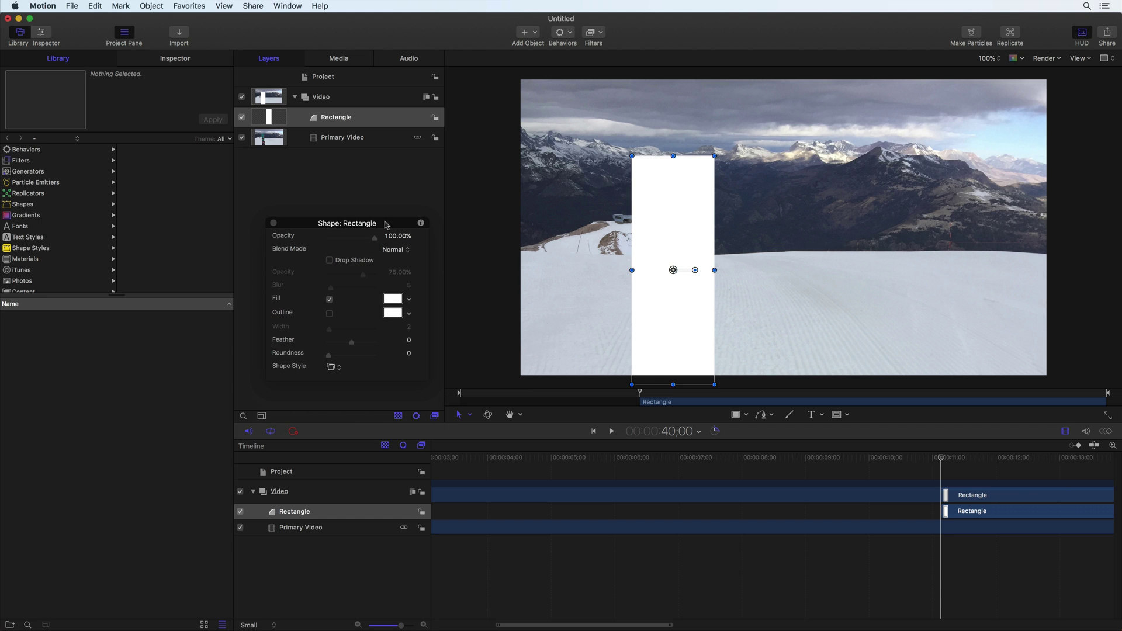
left_click(329, 299)
left_click(329, 314)
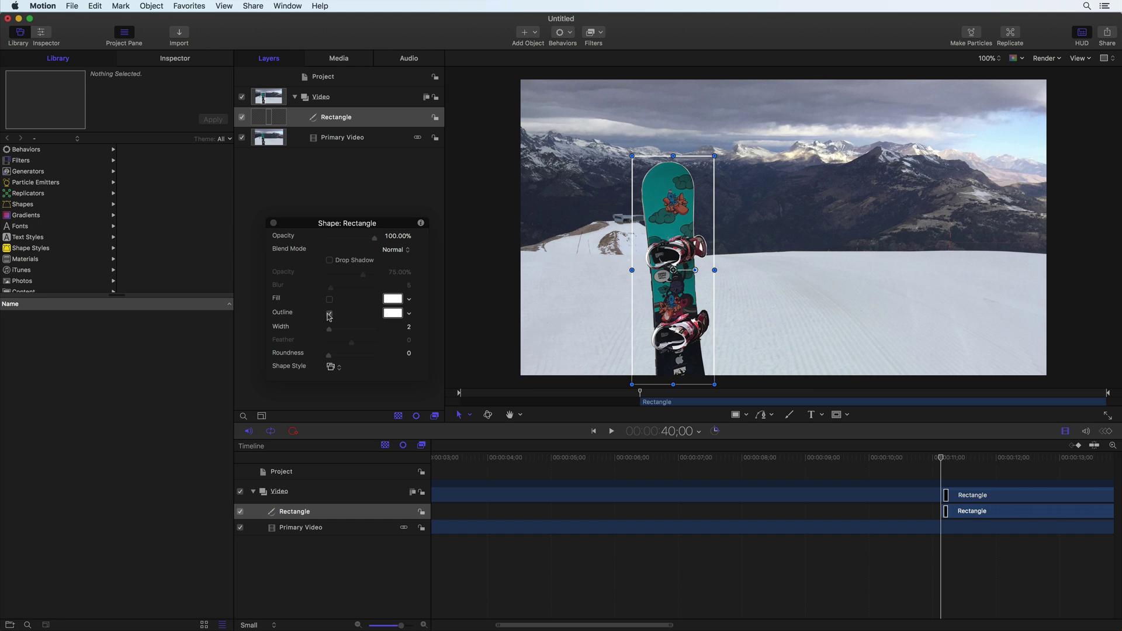
left_click_drag(331, 331, 334, 331)
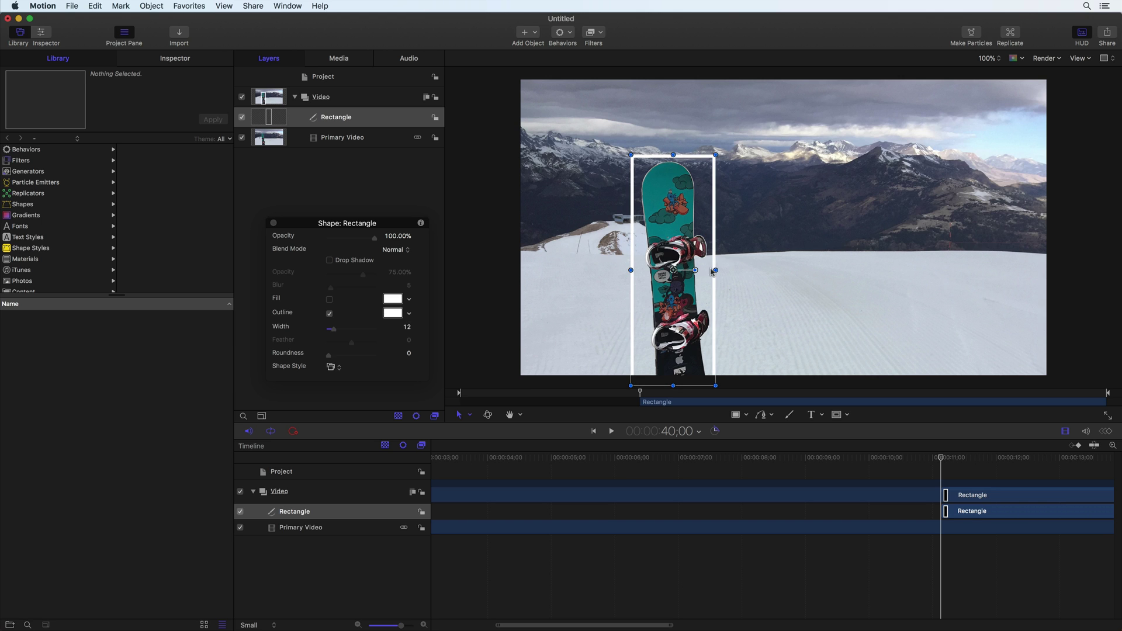
- Narrow the outline box from both sides and shift it to frame the snowboard tightly
left_click_drag(716, 270, 714, 271)
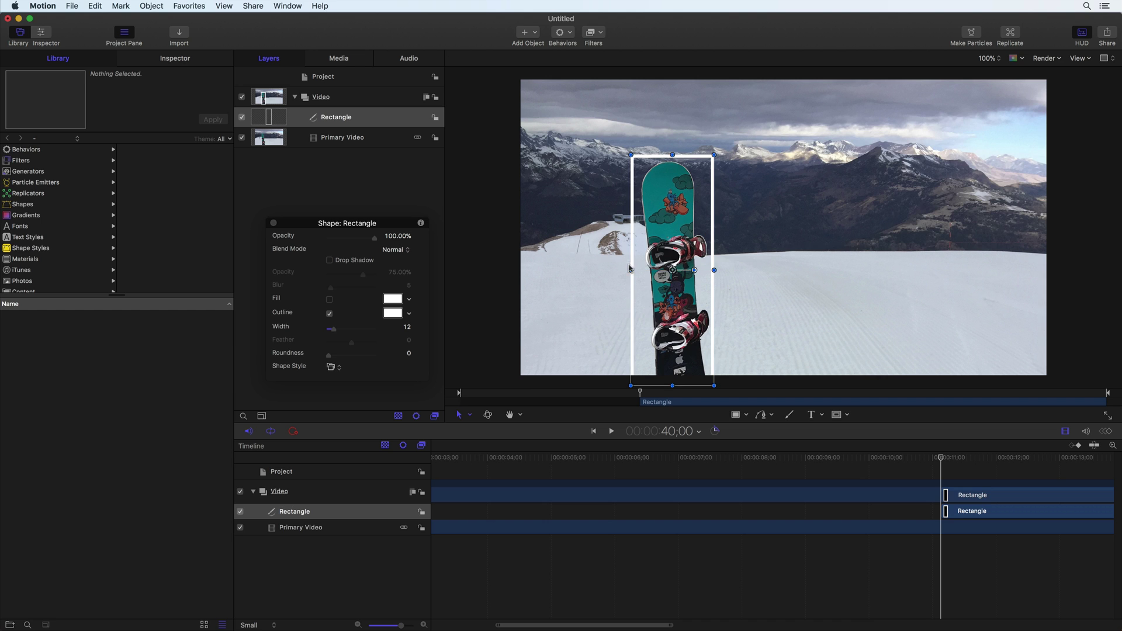
left_click_drag(631, 270, 636, 271)
left_click_drag(681, 210, 678, 210)
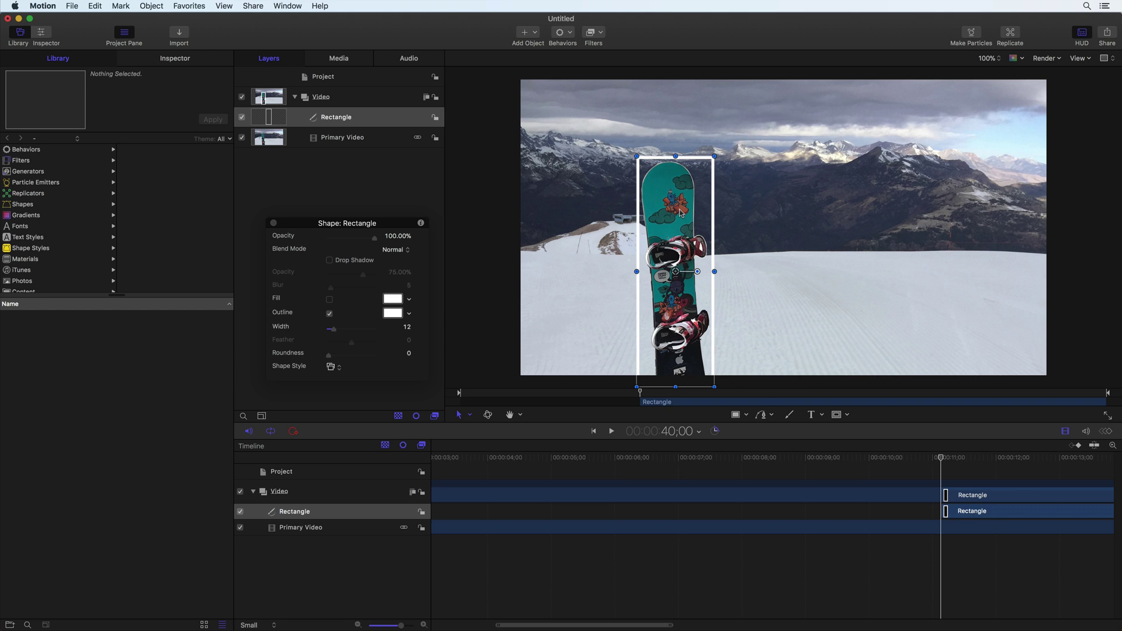
left_click(760, 416)
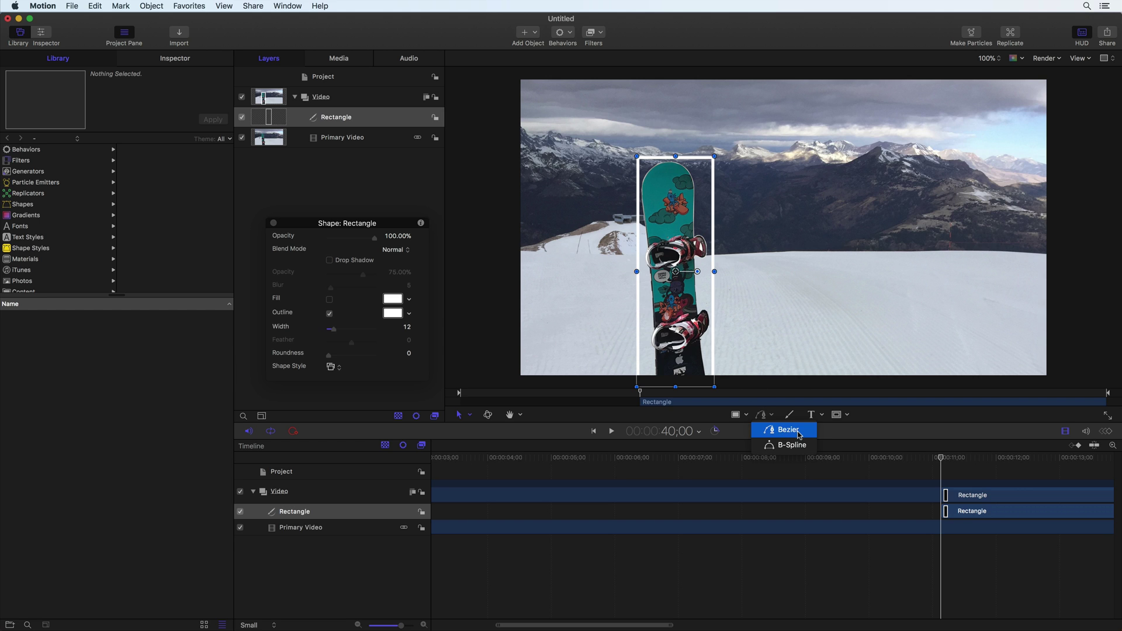
- Draw a Bezier leader from the box's top-right corner, angling up then running right
key("b")
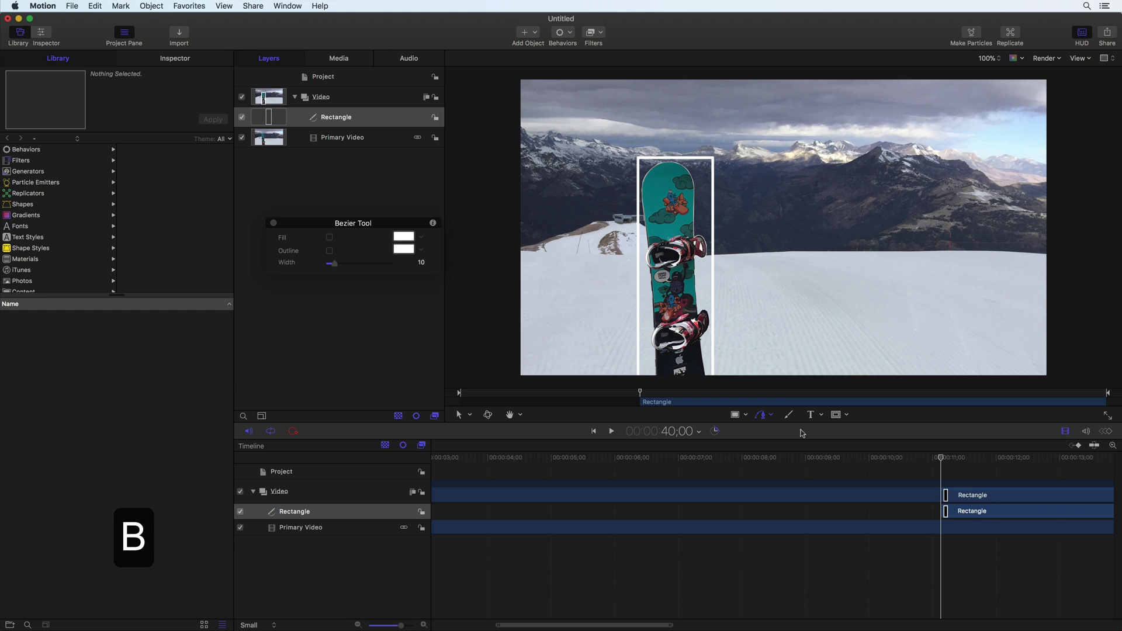
left_click(712, 159)
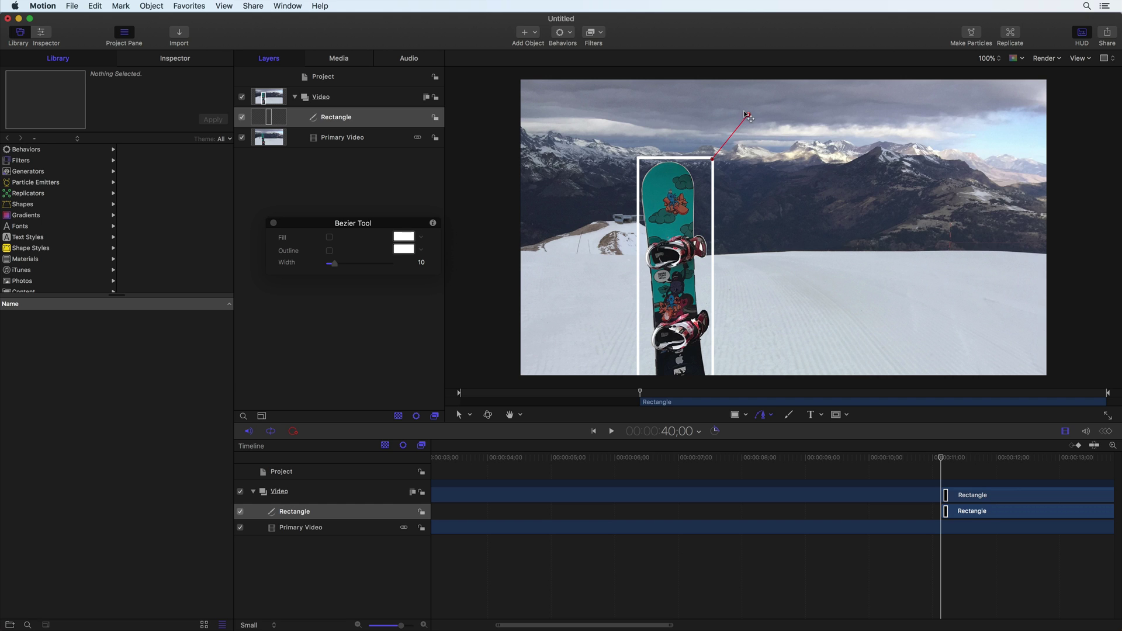
left_click(862, 116, "shift")
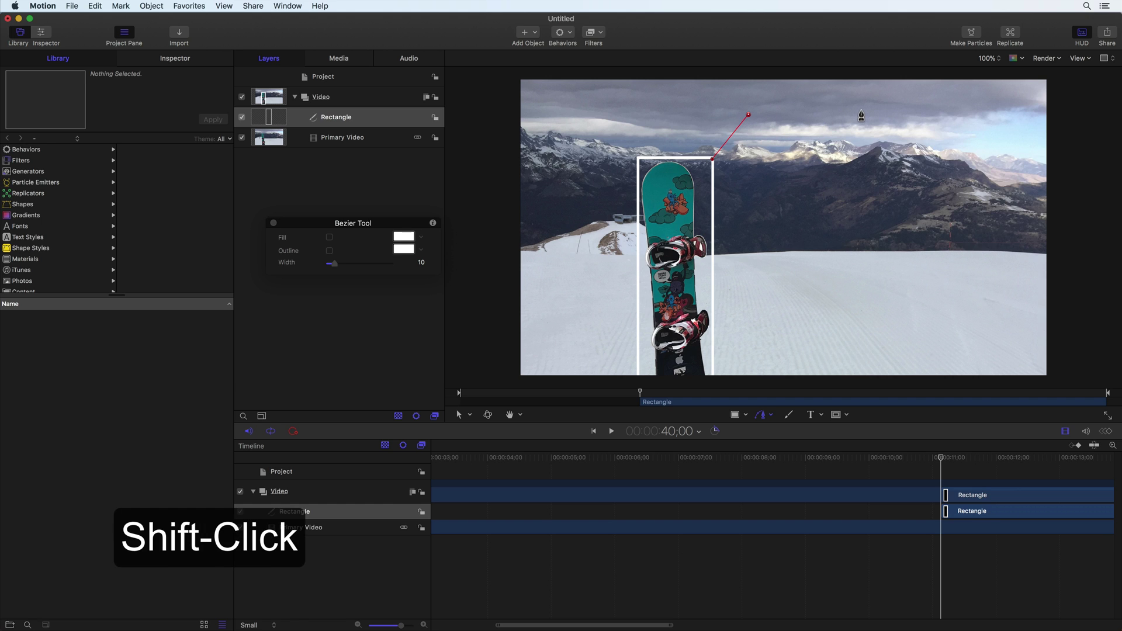
left_click(862, 121, "shift")
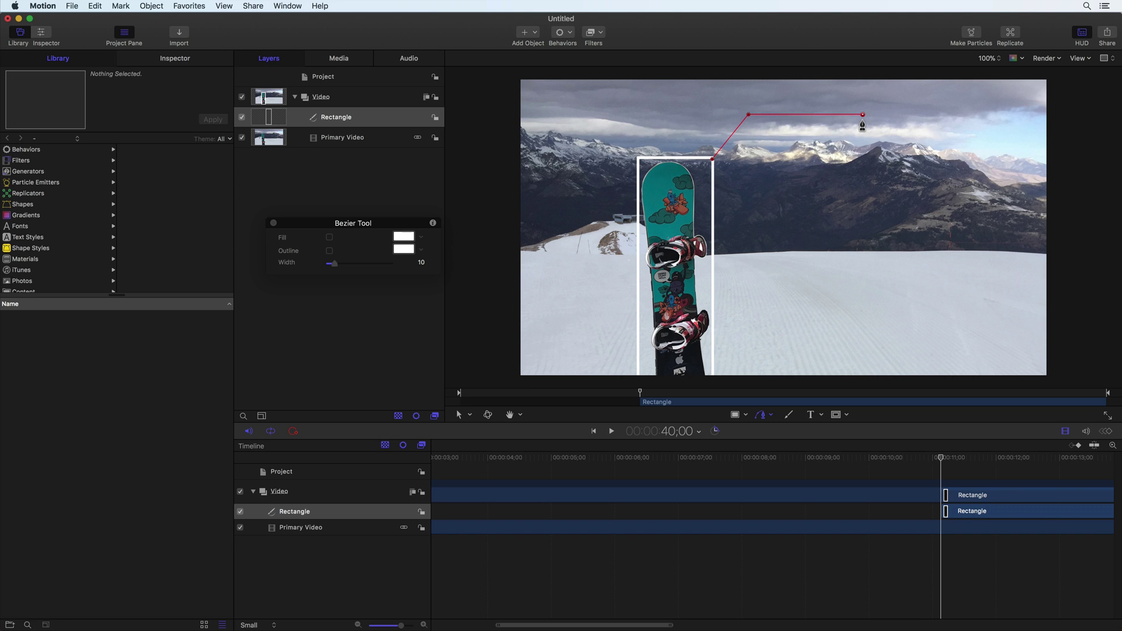
key("Return")
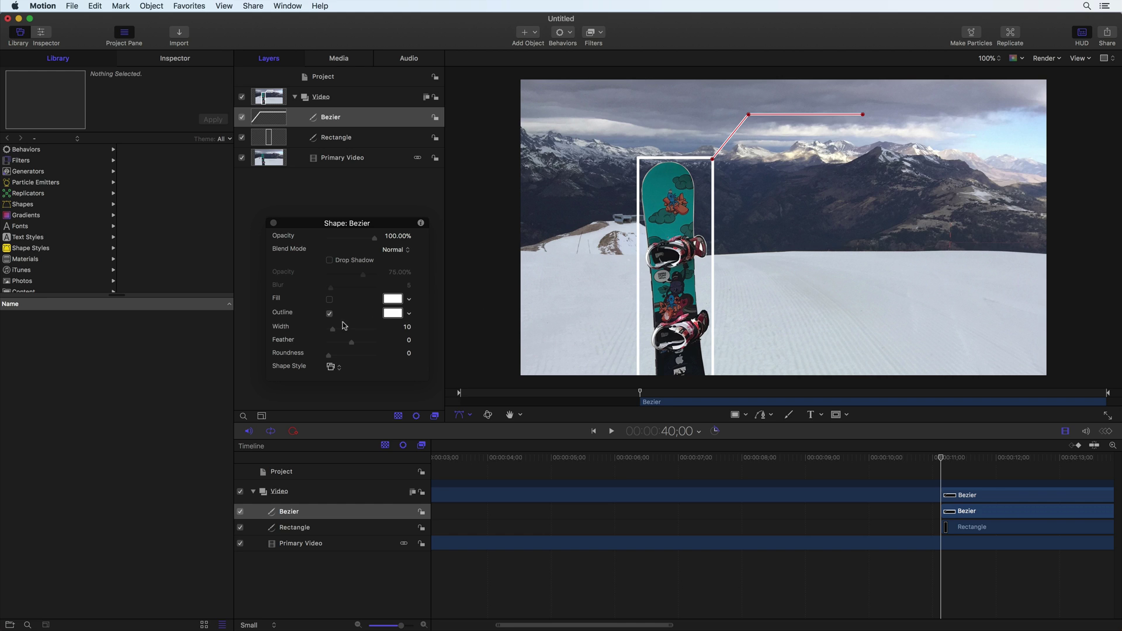
left_click_drag(331, 332, 332, 332)
- Check the leader's corner at 200% zoom, return the canvas to Fit, and select the Transform tool
left_click(988, 58)
left_click(988, 80)
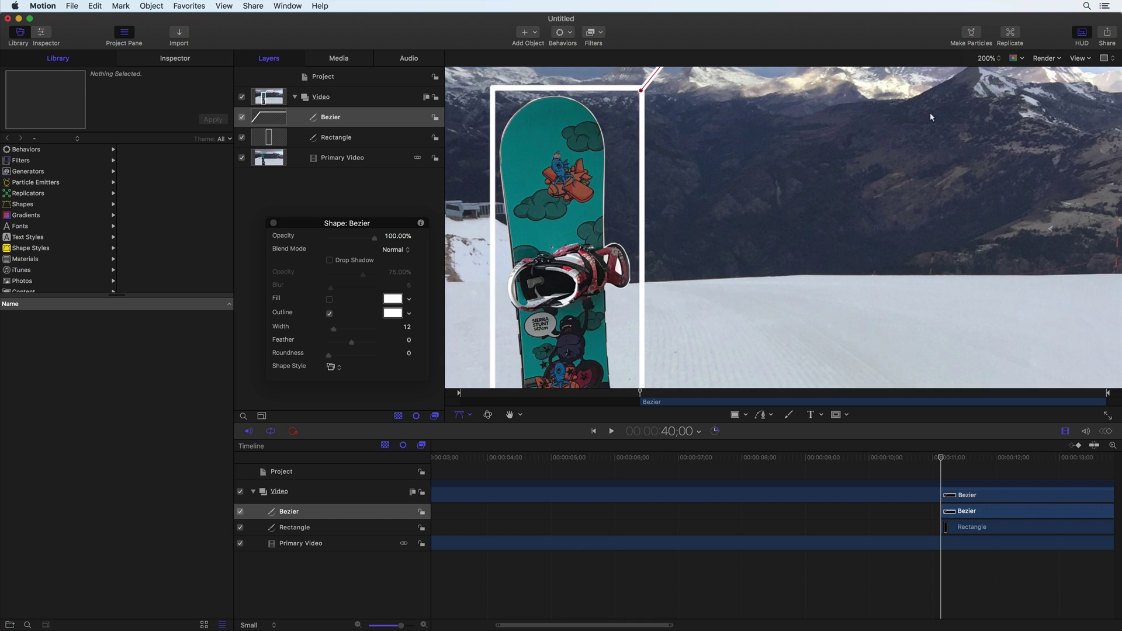
scroll(719, 181, "up", 3)
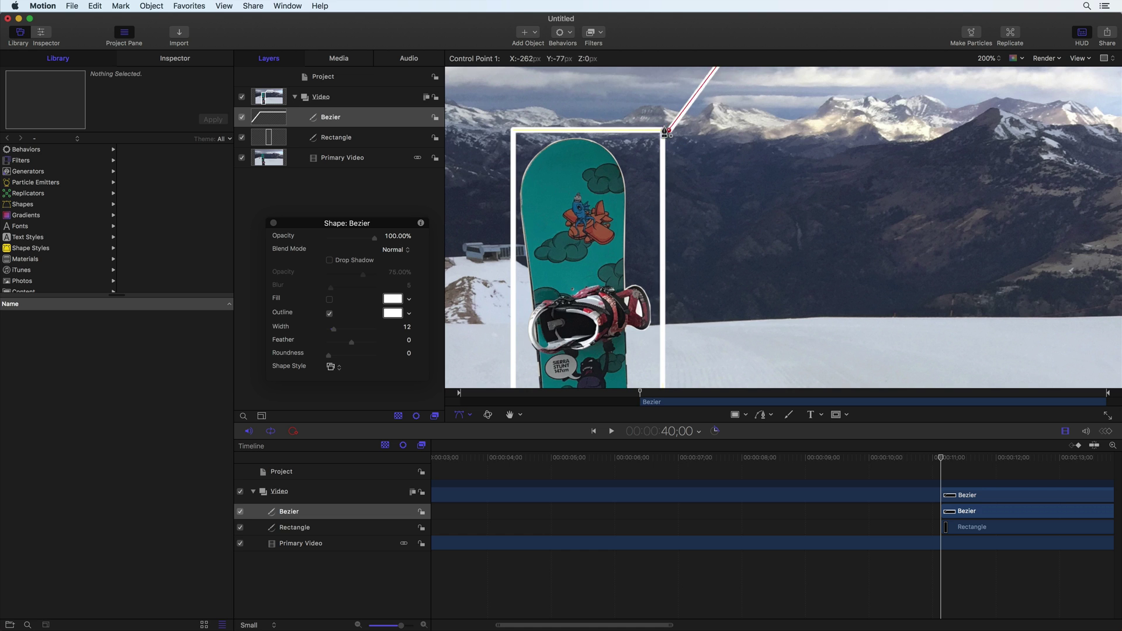
left_click(987, 58)
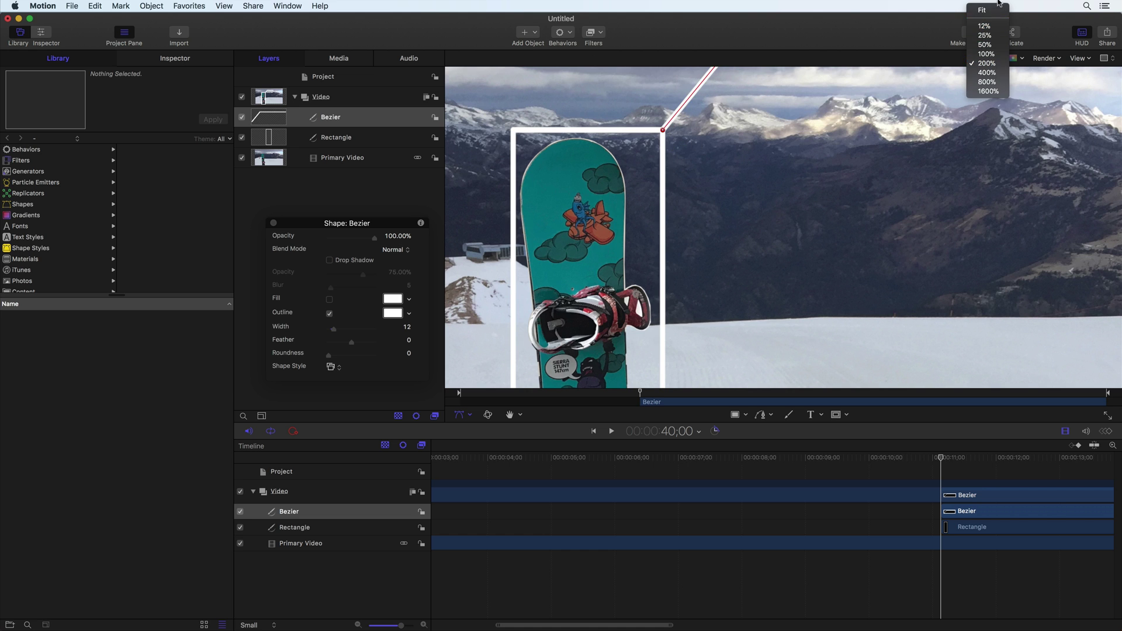
left_click(987, 7)
key("shift+s")
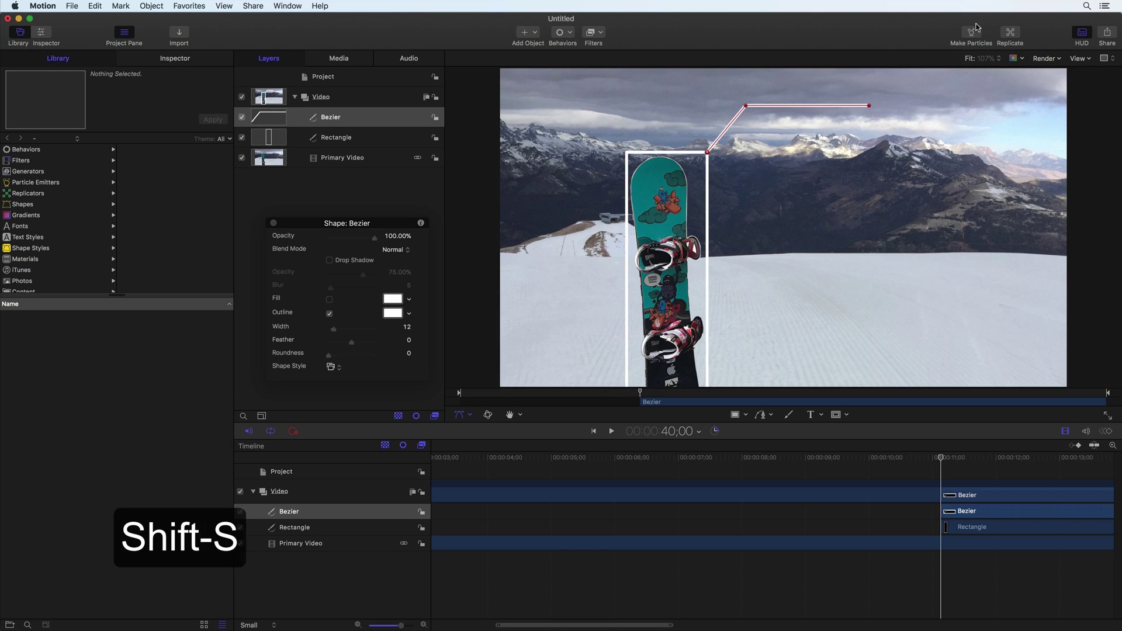
left_click(462, 415)
left_click(472, 429)
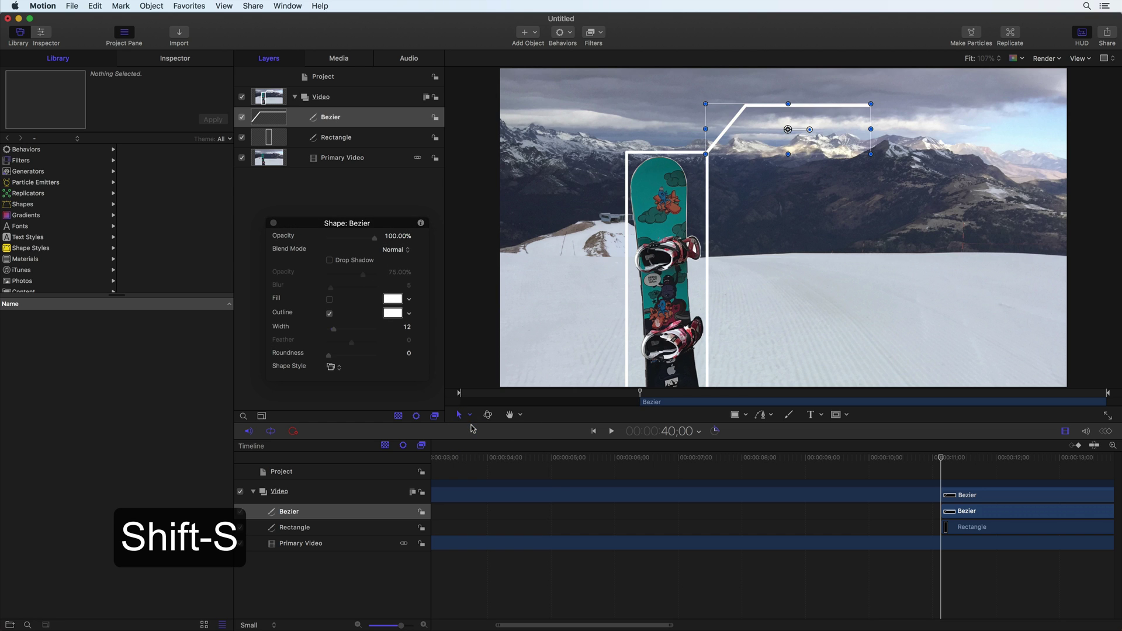
- Add a SNOWBOARD title above the leader line, size 61, slanted 14 for italics
key("t")
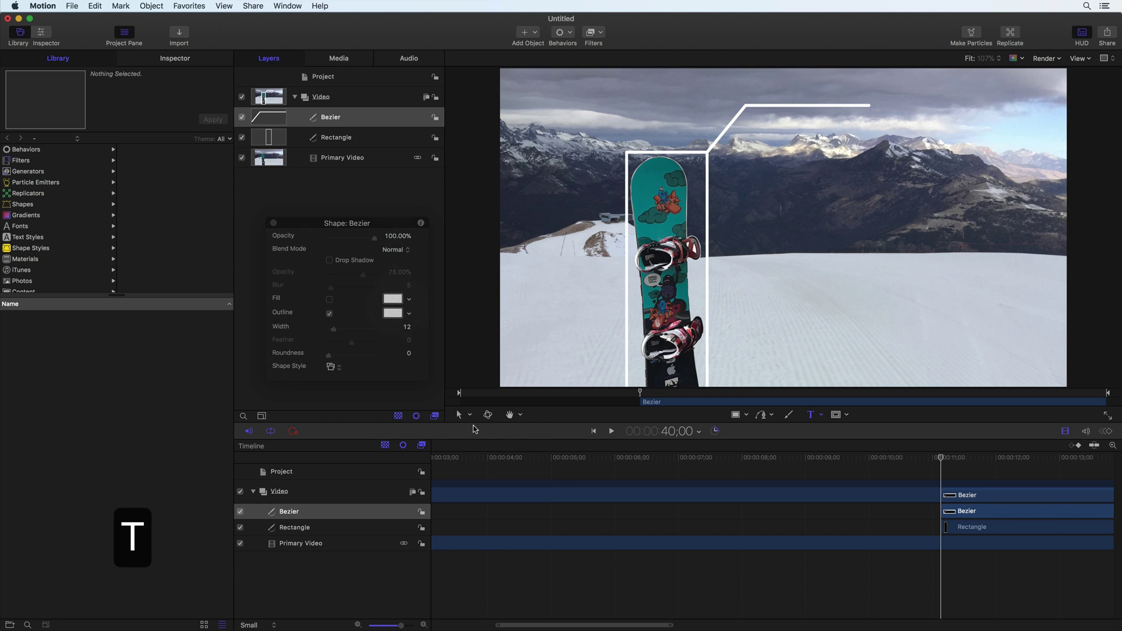
left_click(749, 96)
type("SNOWB")
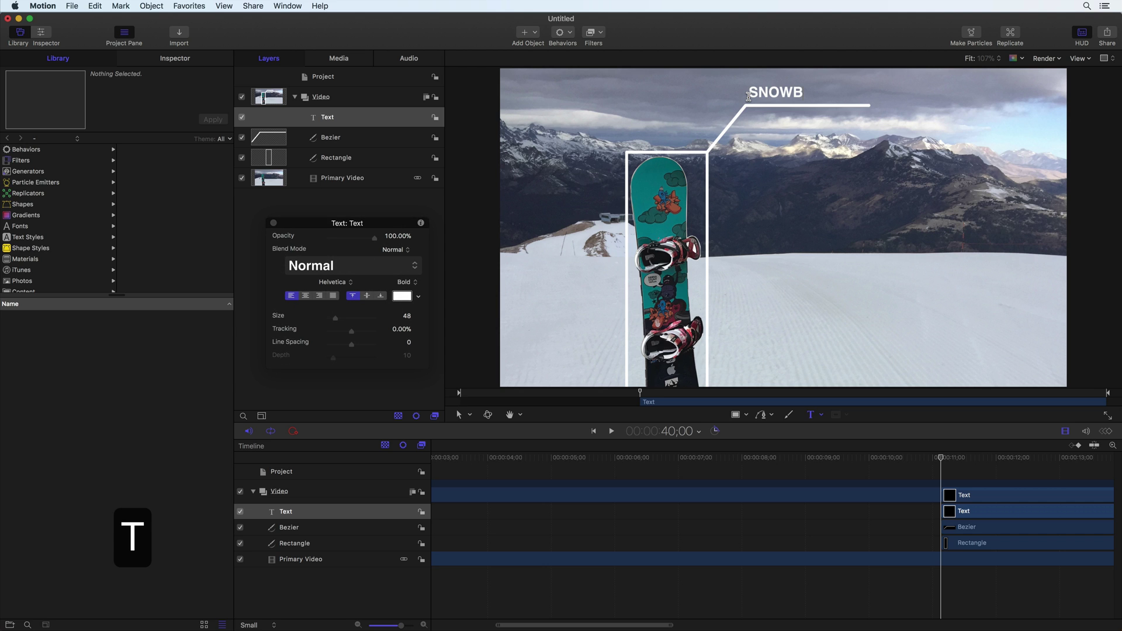
type("OARD")
key("Escape")
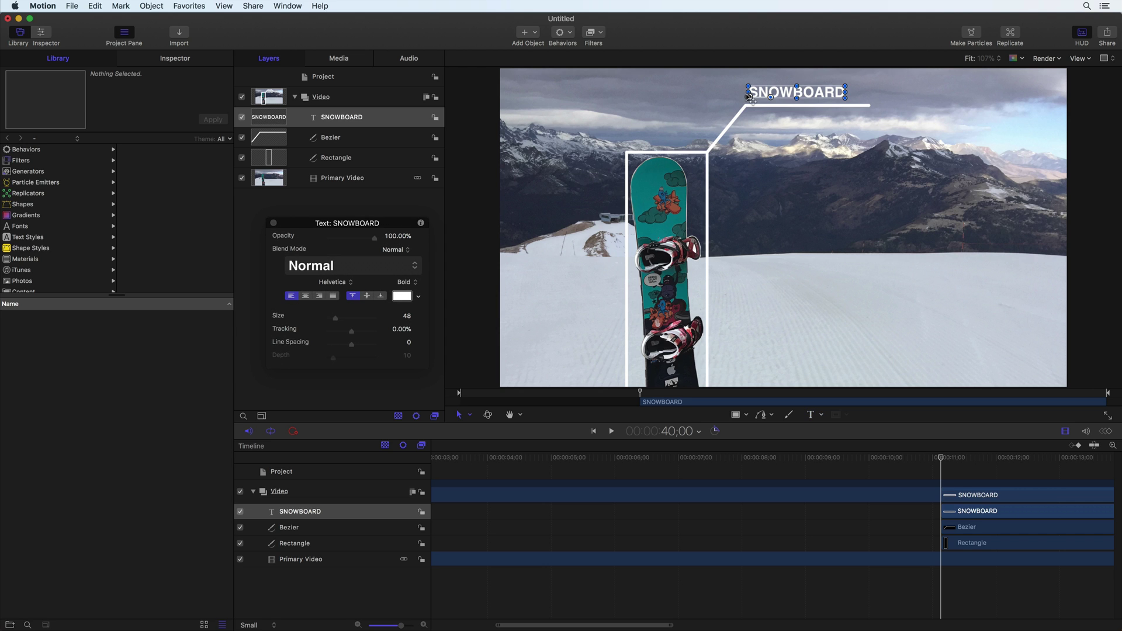
left_click_drag(748, 96, 759, 100)
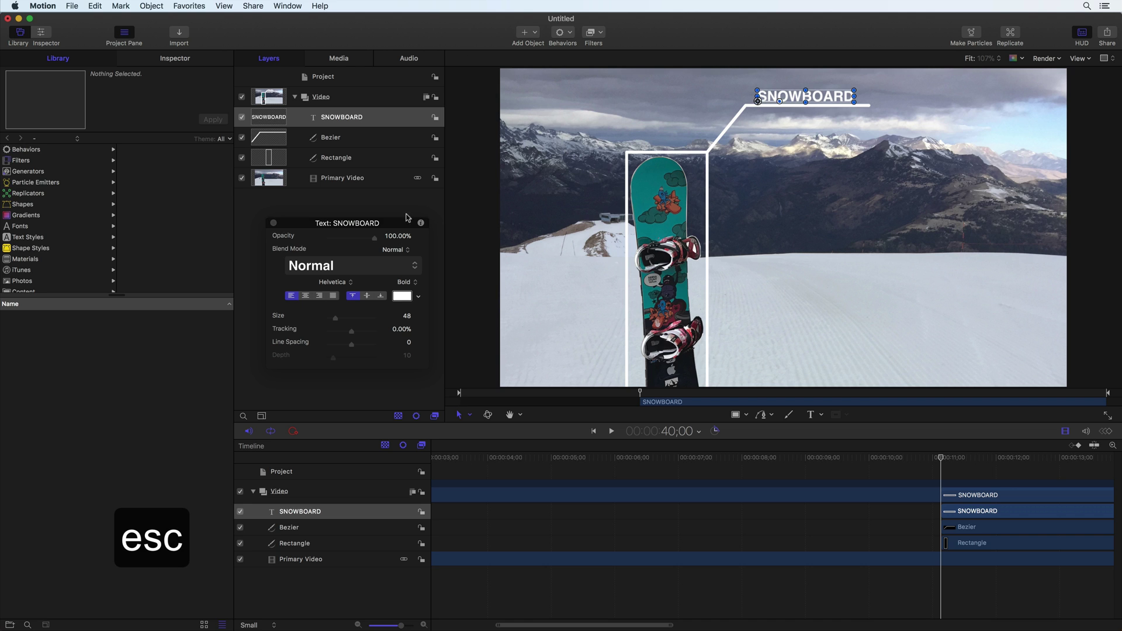
left_click_drag(336, 318, 342, 318)
left_click_drag(761, 111, 749, 110)
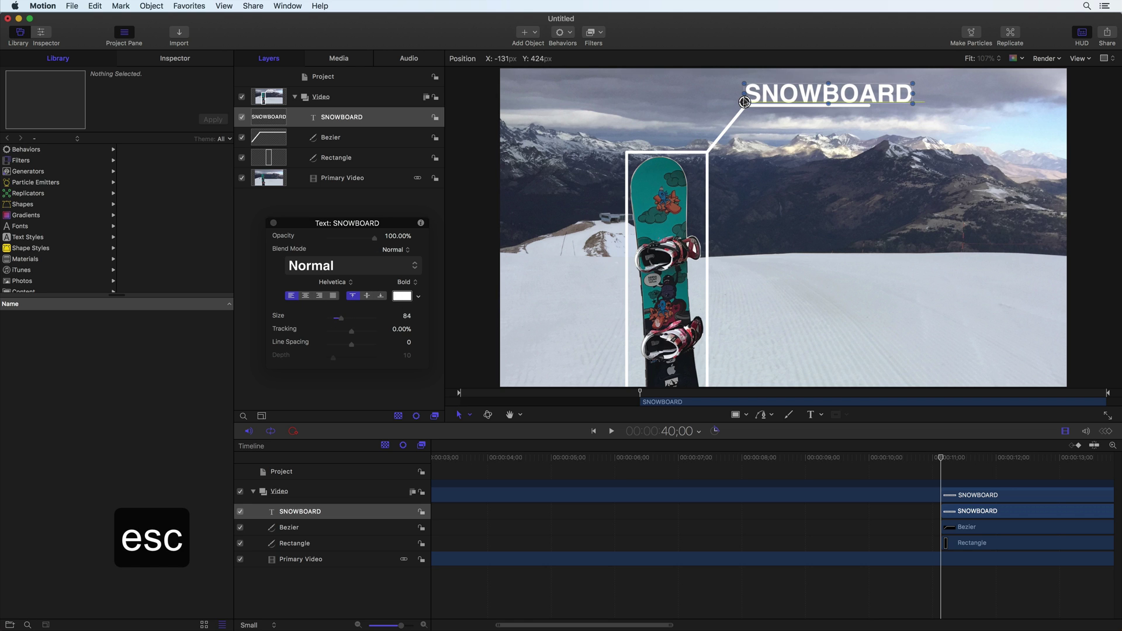
left_click_drag(342, 318, 336, 321)
left_click(419, 224)
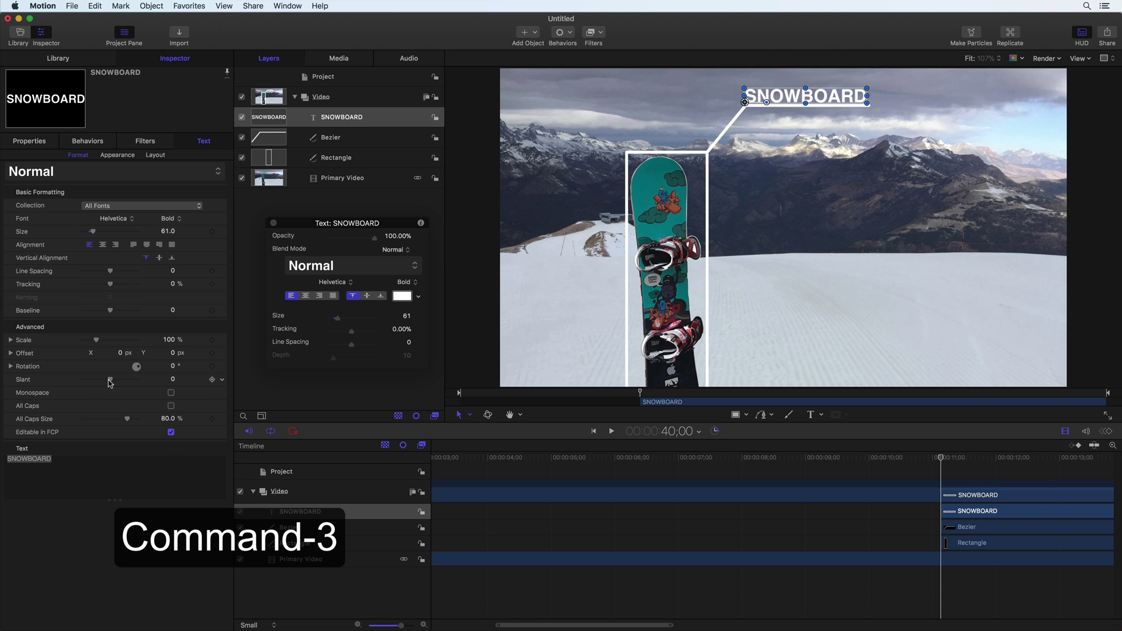
left_click_drag(110, 383, 117, 381)
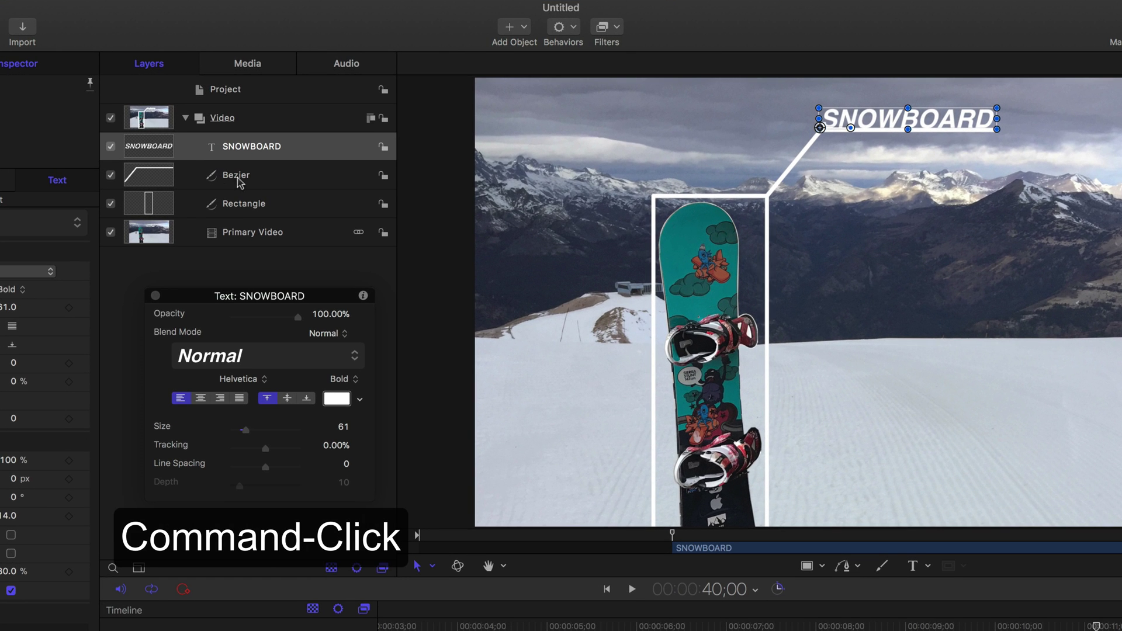
- Apply Behaviors > Shape > Write On to the Rectangle and Bezier layers and preview the draw-on
left_click(246, 205)
left_click(254, 178, "super")
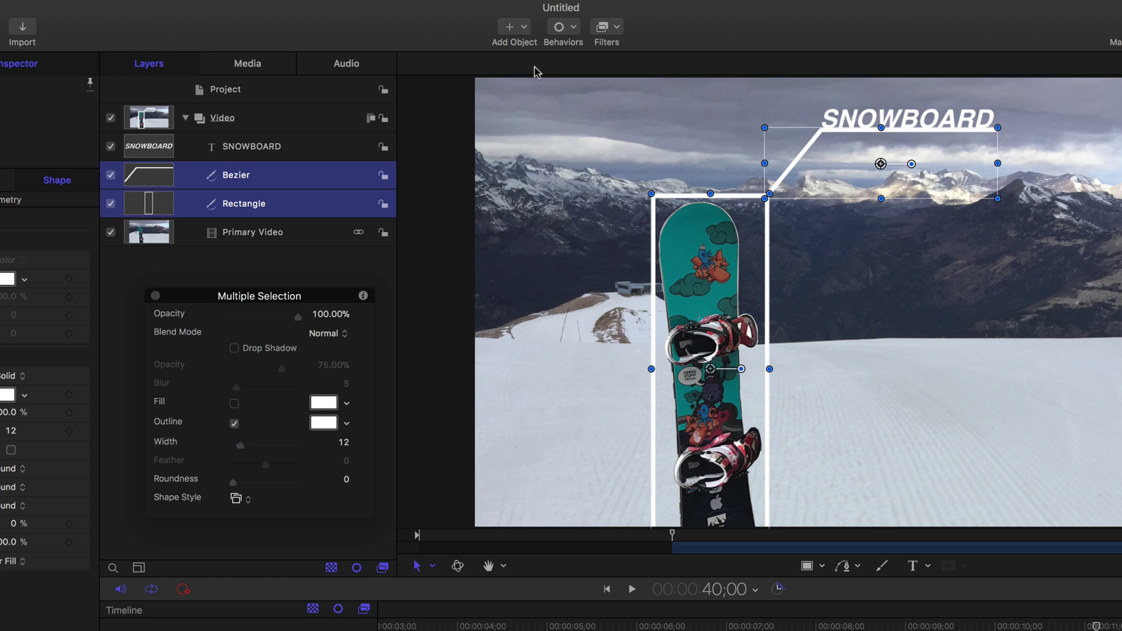
left_click(563, 27)
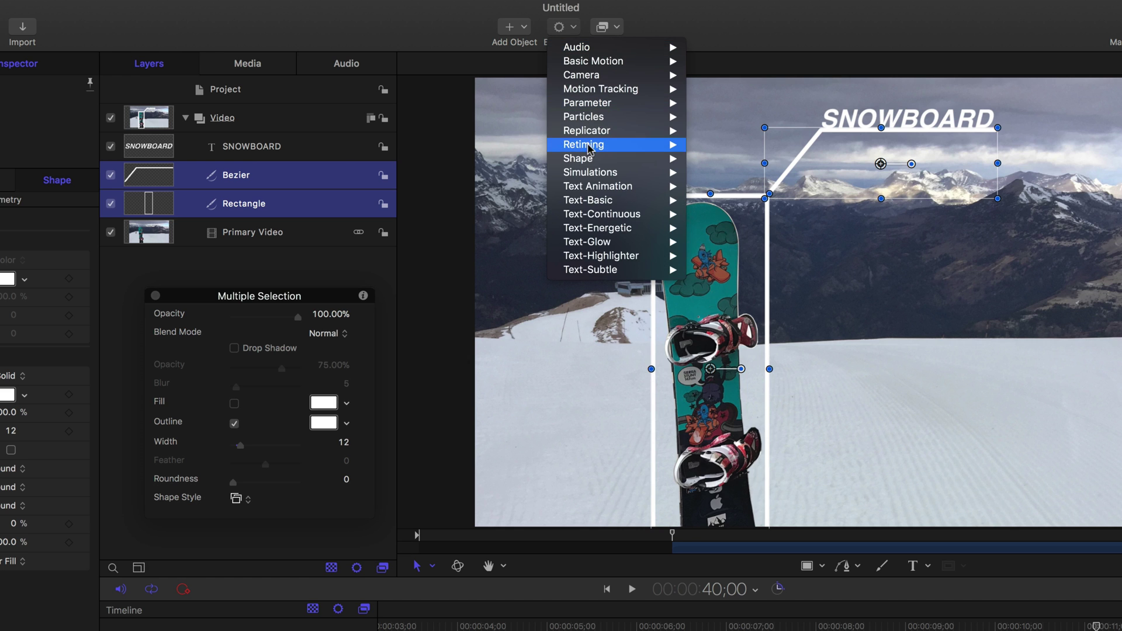
mouse_move(593, 159)
left_click(735, 270)
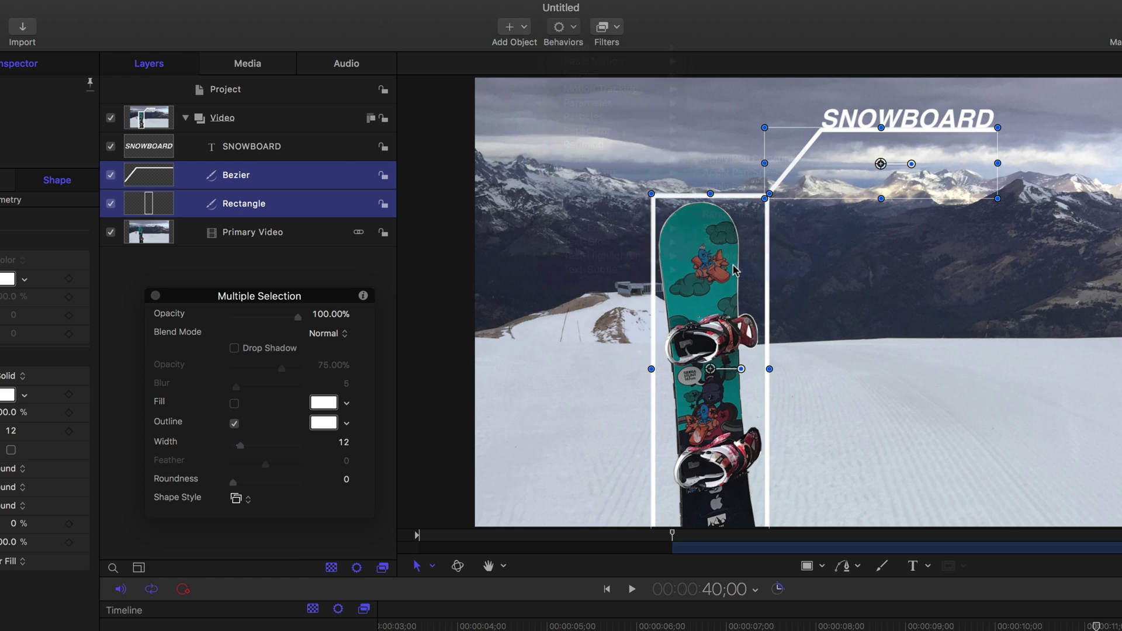
key("space")
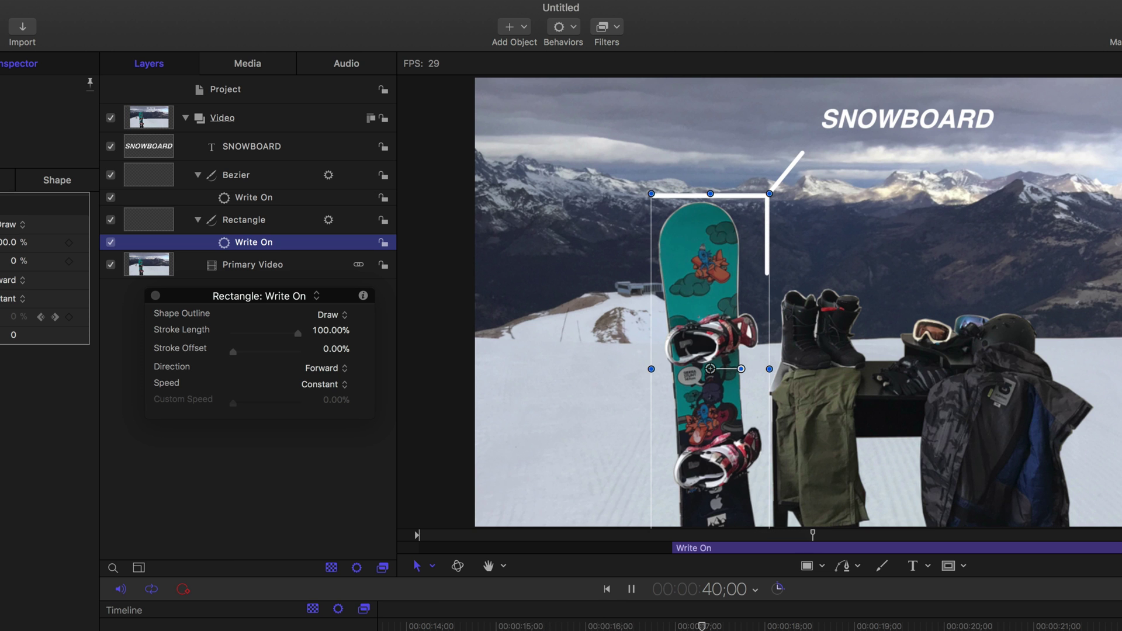
key("space")
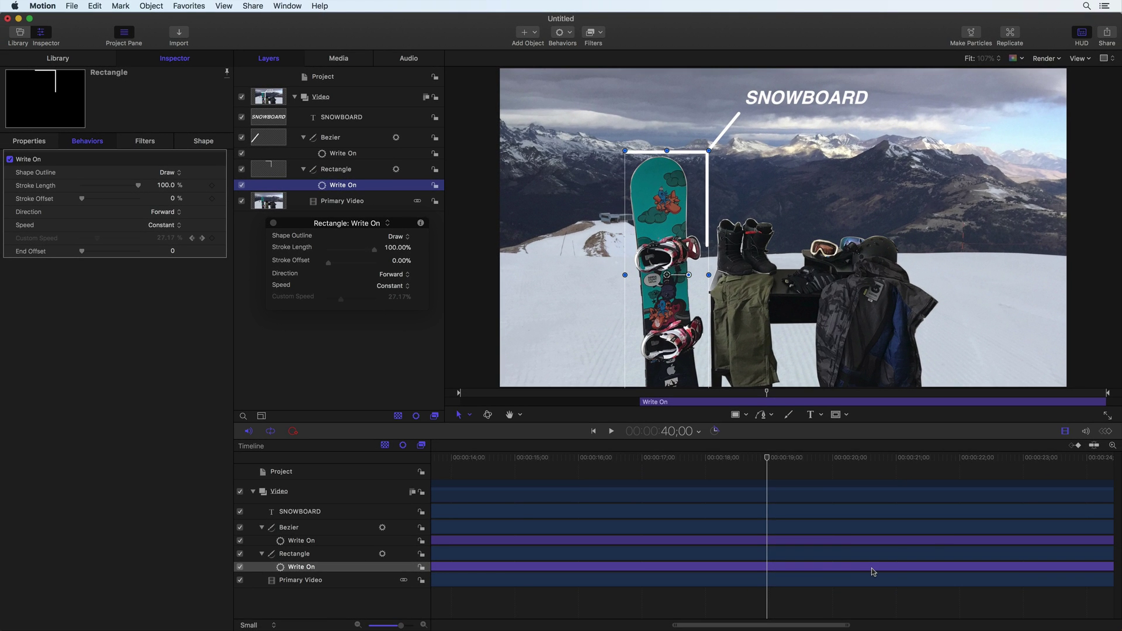
- End both Write On behaviors at the playhead and start the Bezier's Write On there
scroll(632, 461, "down", 3)
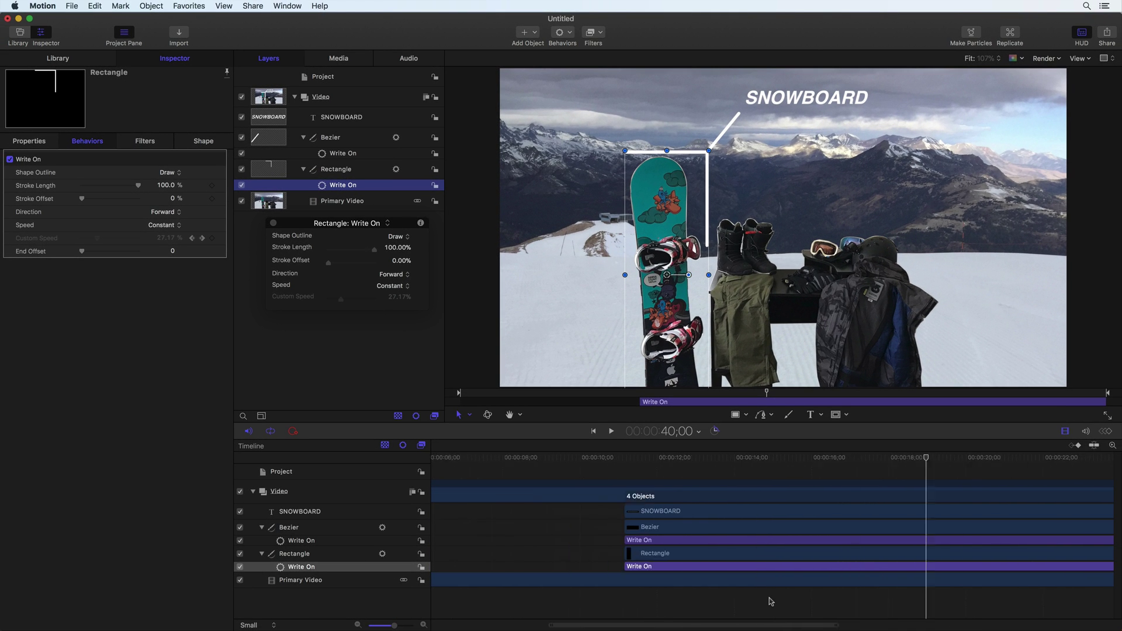
left_click_drag(632, 462, 667, 462)
left_click(626, 541)
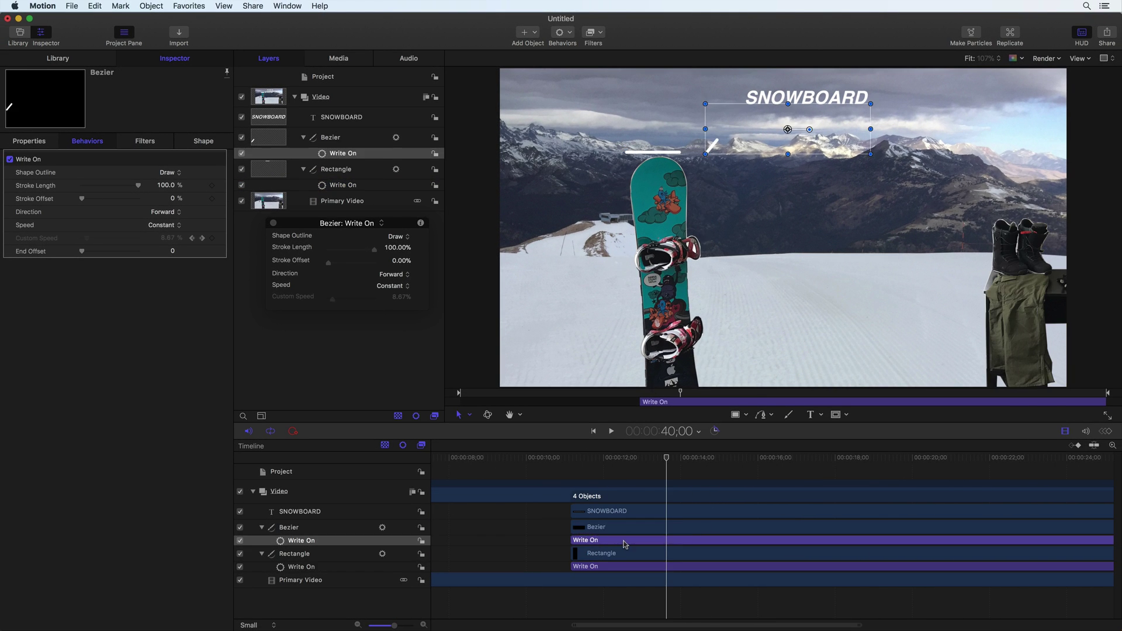
key("o")
left_click(624, 567)
key("o")
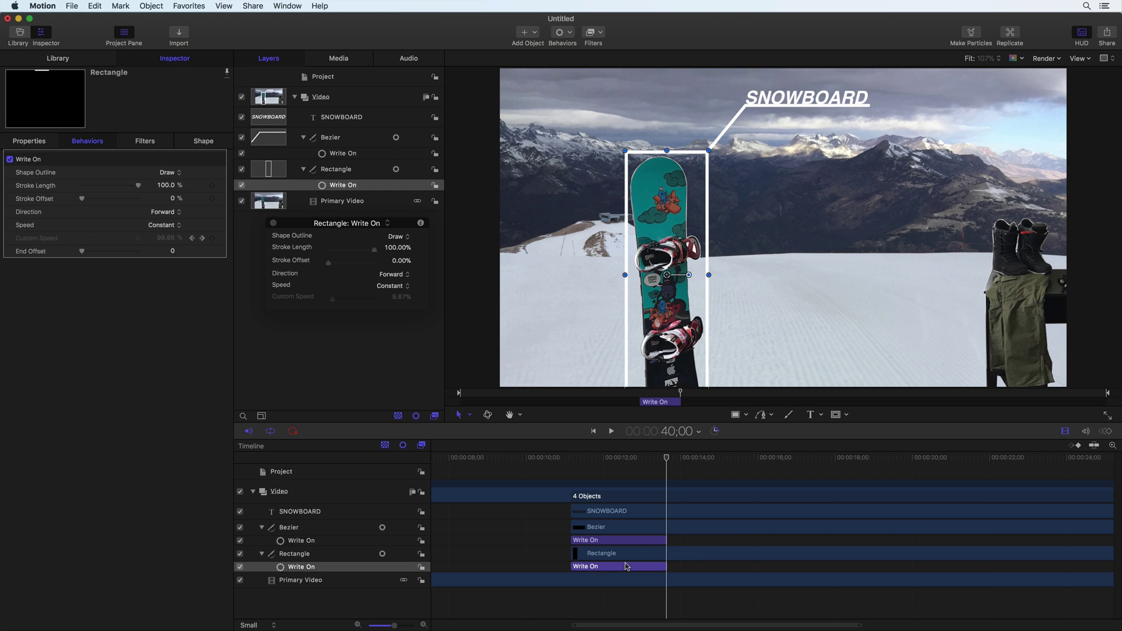
left_click_drag(611, 541, 707, 541)
left_click(573, 458)
key("space")
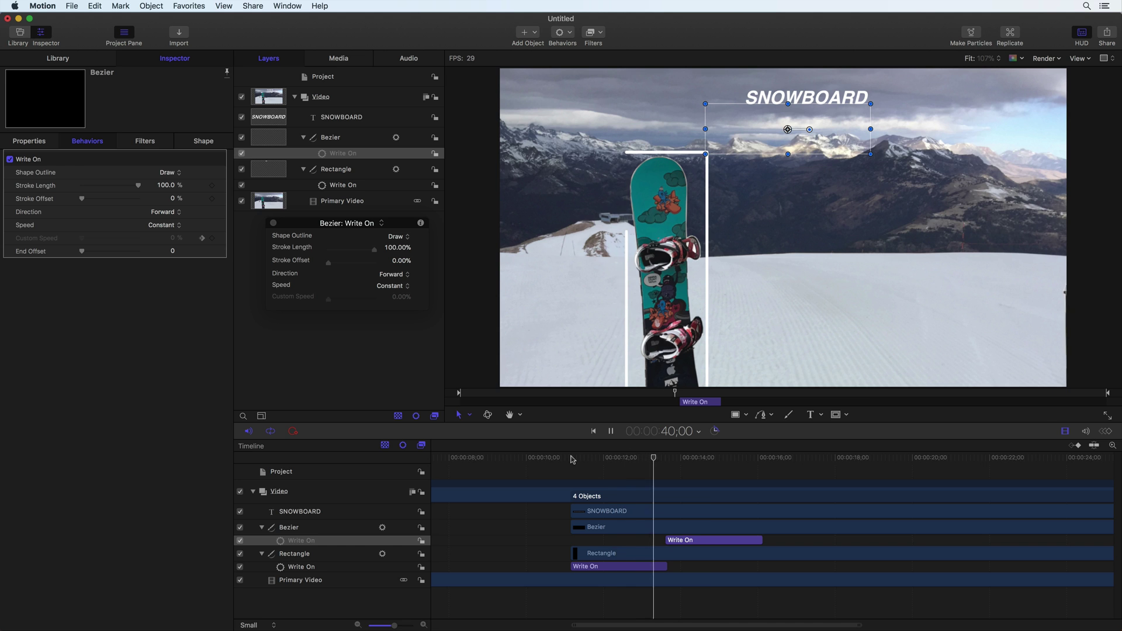
key("space")
- Shorten the Rectangle's Write On, adjust the Bezier's, and set the box's Stroke Offset to 13.25%
left_click_drag(665, 567, 645, 567)
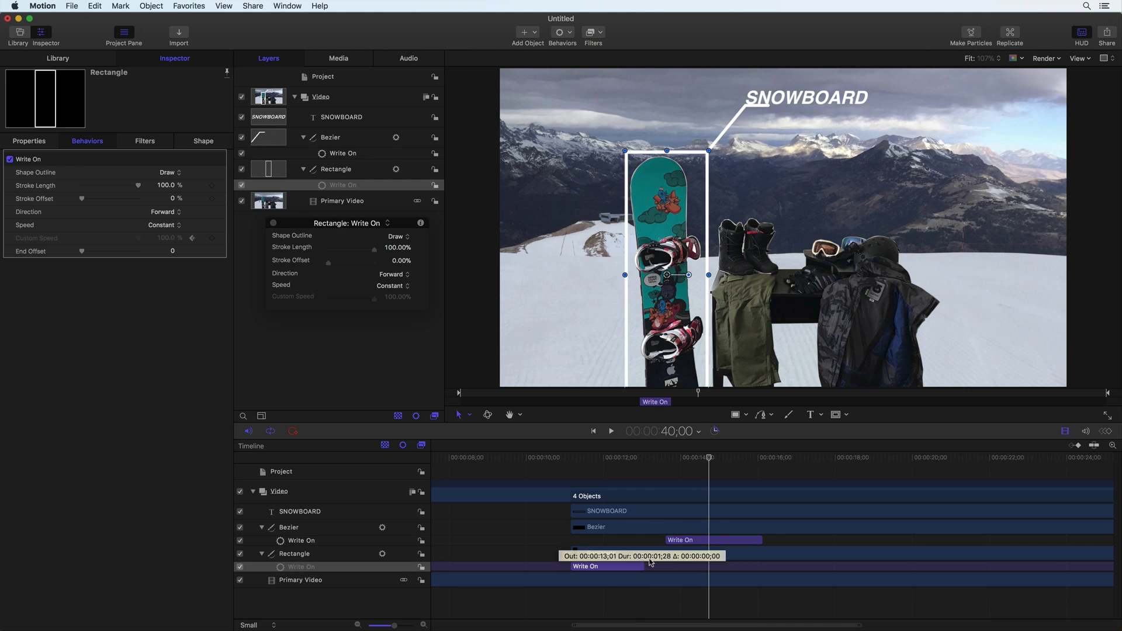
mouse_move(714, 540)
left_mouse_down()
mouse_move(690, 540)
mouse_move(709, 540)
left_mouse_up()
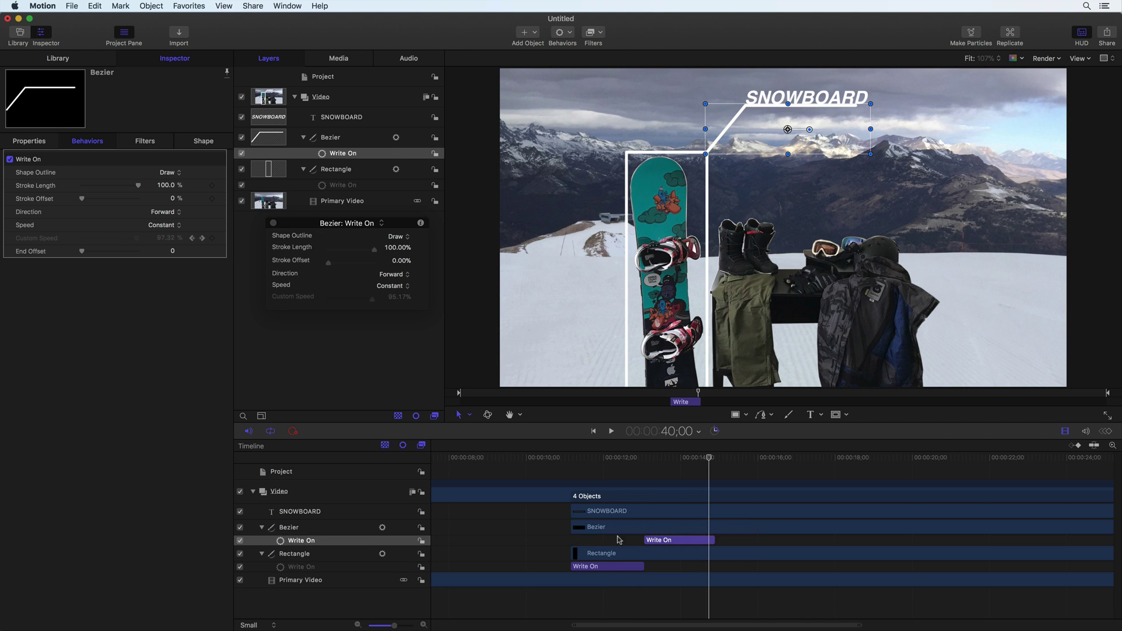
left_click(603, 567)
key("super+r")
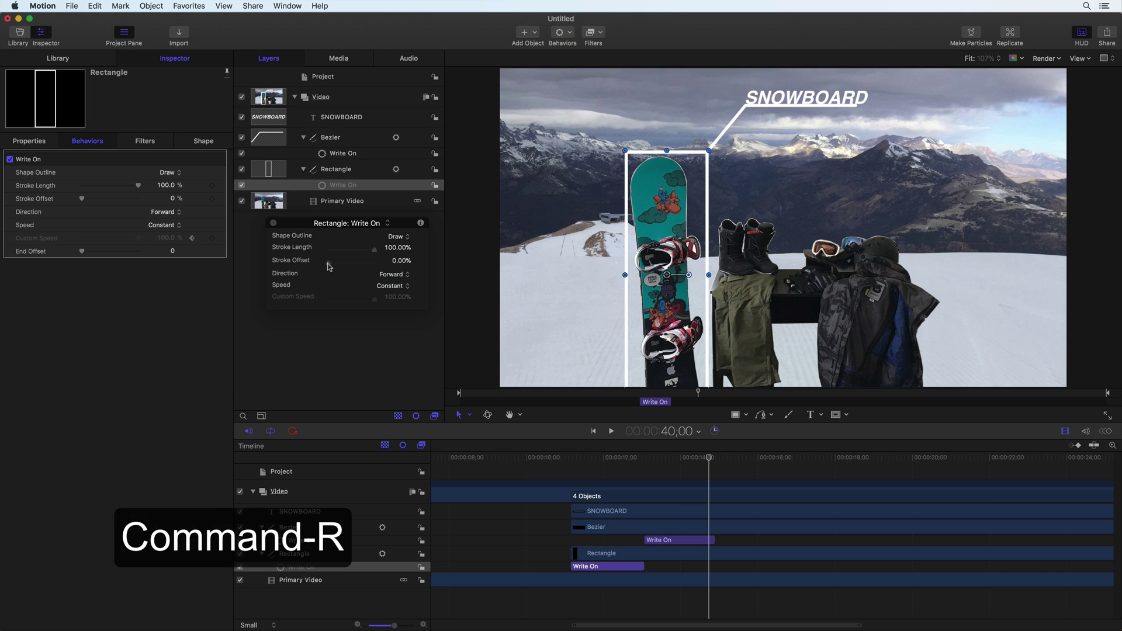
left_click_drag(329, 263, 342, 266)
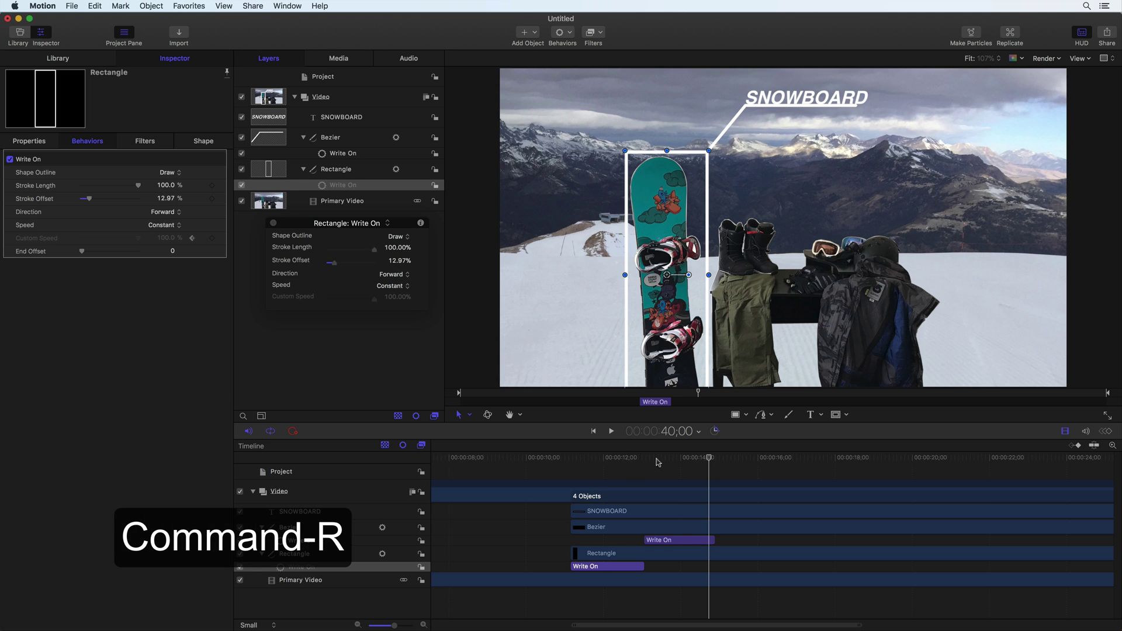
left_click_drag(331, 265, 332, 266)
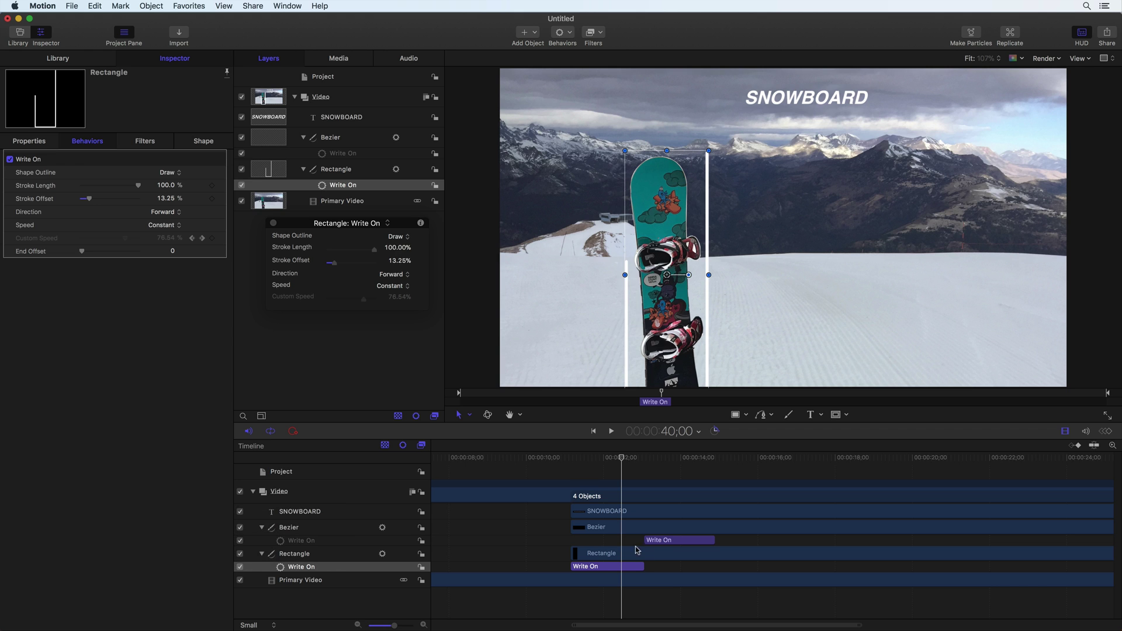
- RAM-preview and play back the staggered box-then-leader animation from the start
left_click(570, 459)
key("super+r")
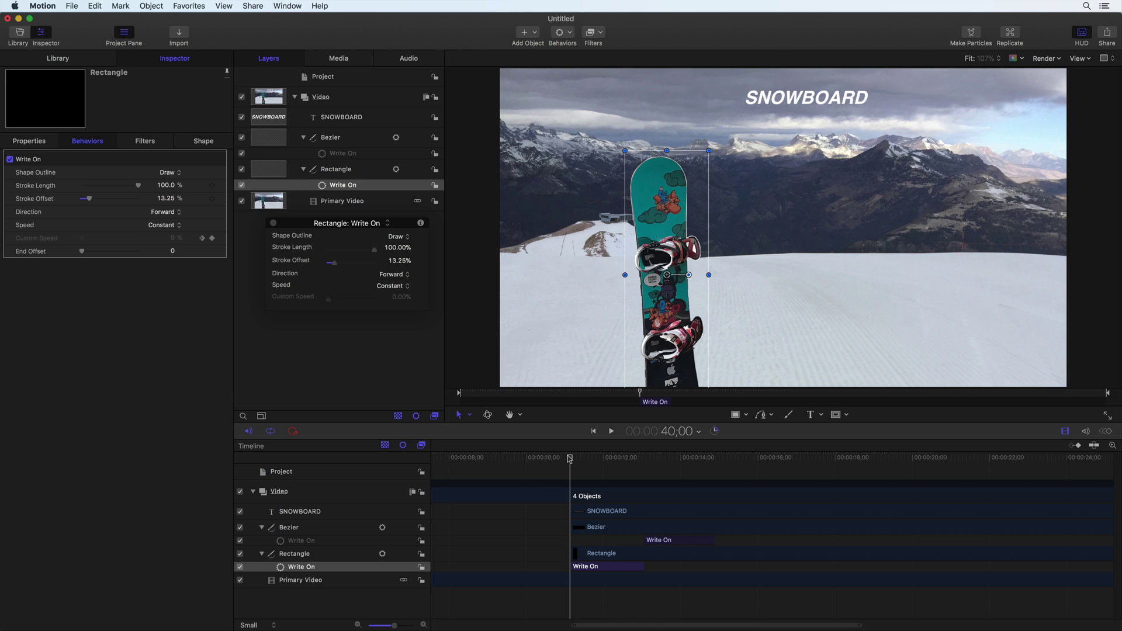
key("space")
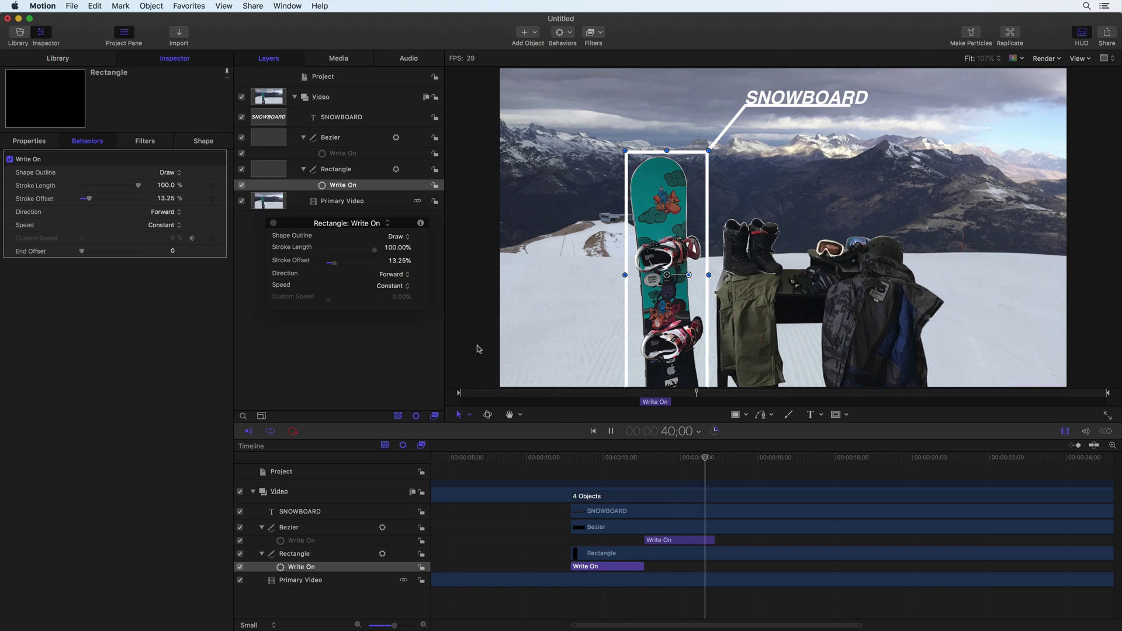
left_click(478, 349)
left_click(568, 458)
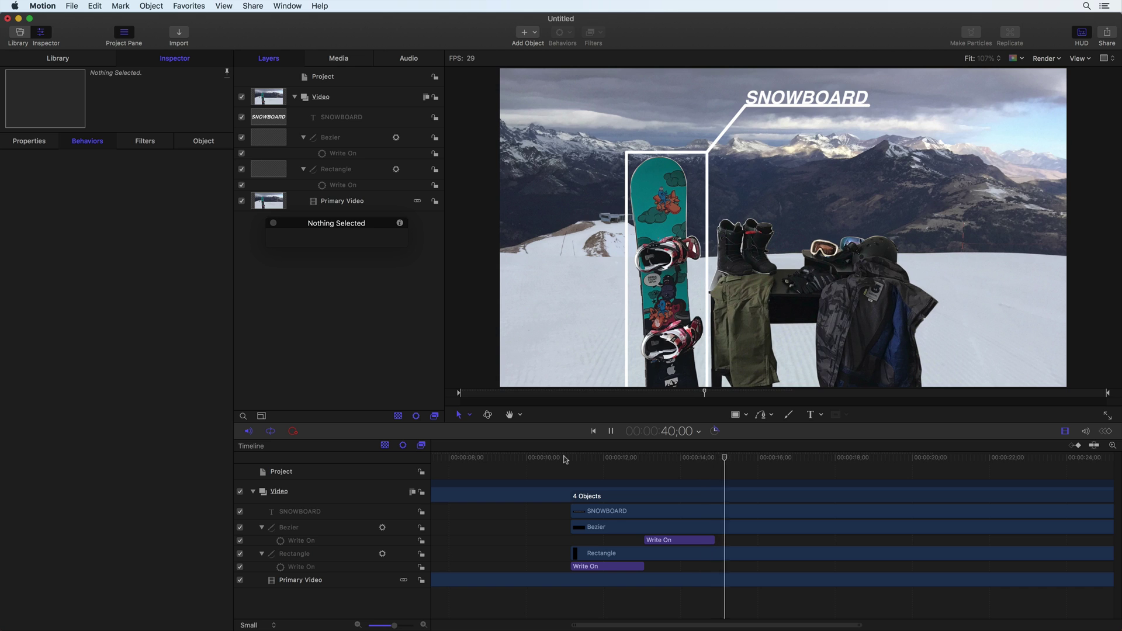
key("space")
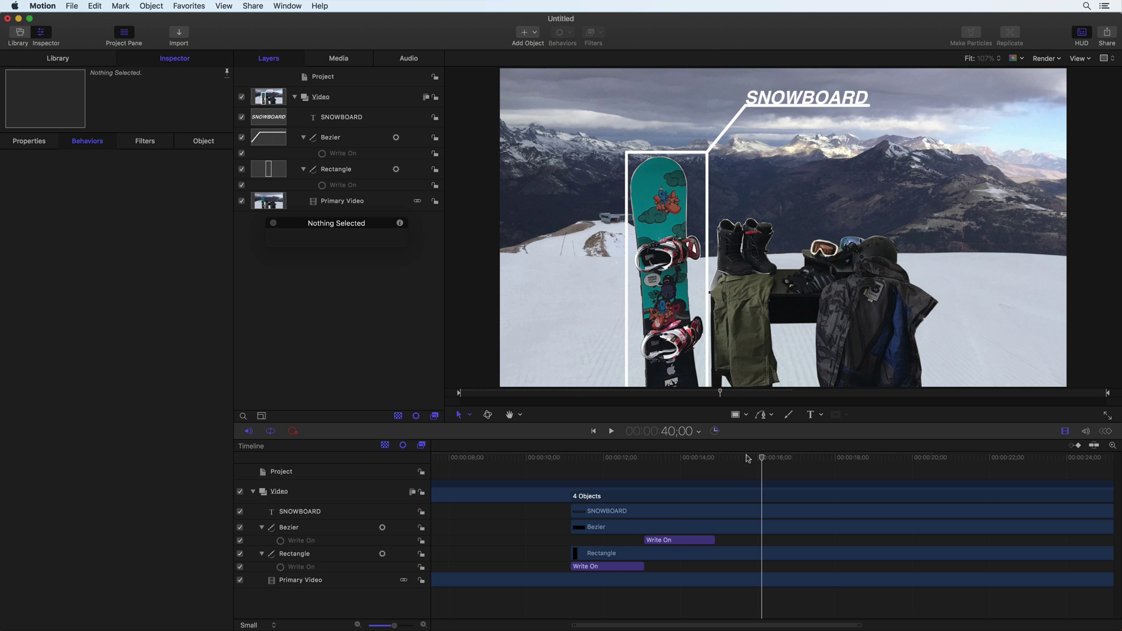
- Group the SNOWBOARD text layer with Object > Group and rename the new group Text Group
left_click(316, 121)
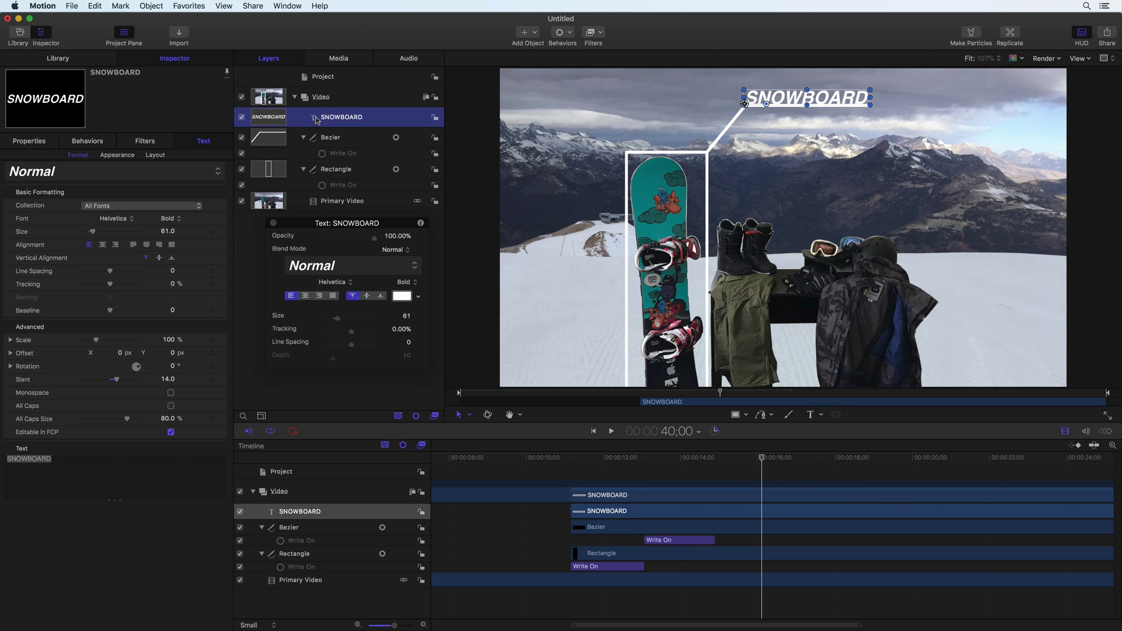
left_click(37, 143)
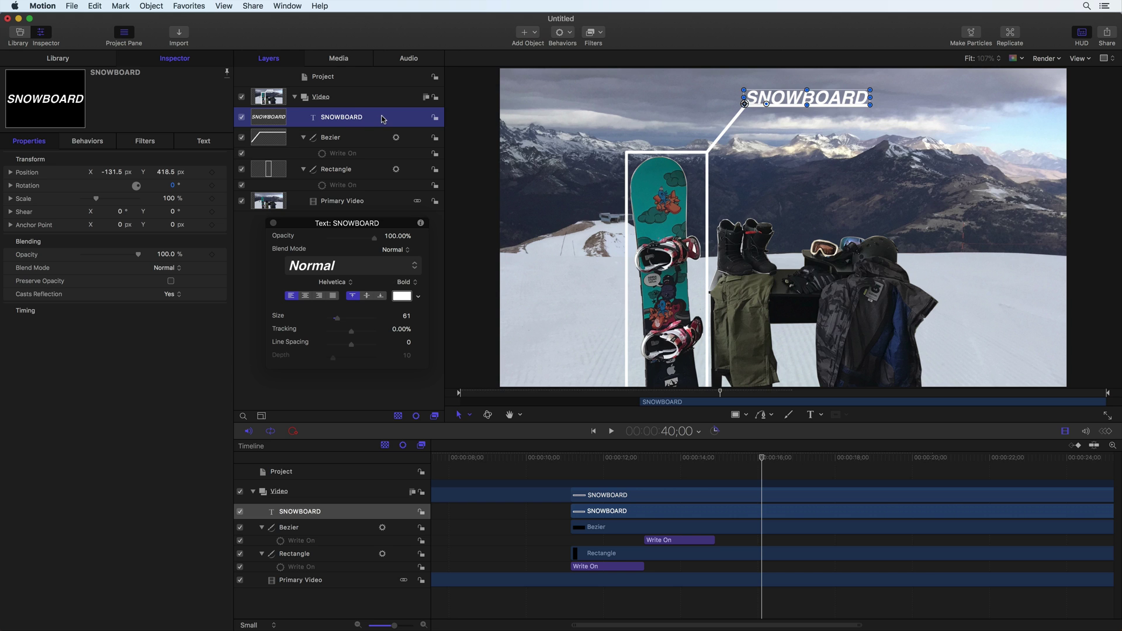
left_click(152, 6)
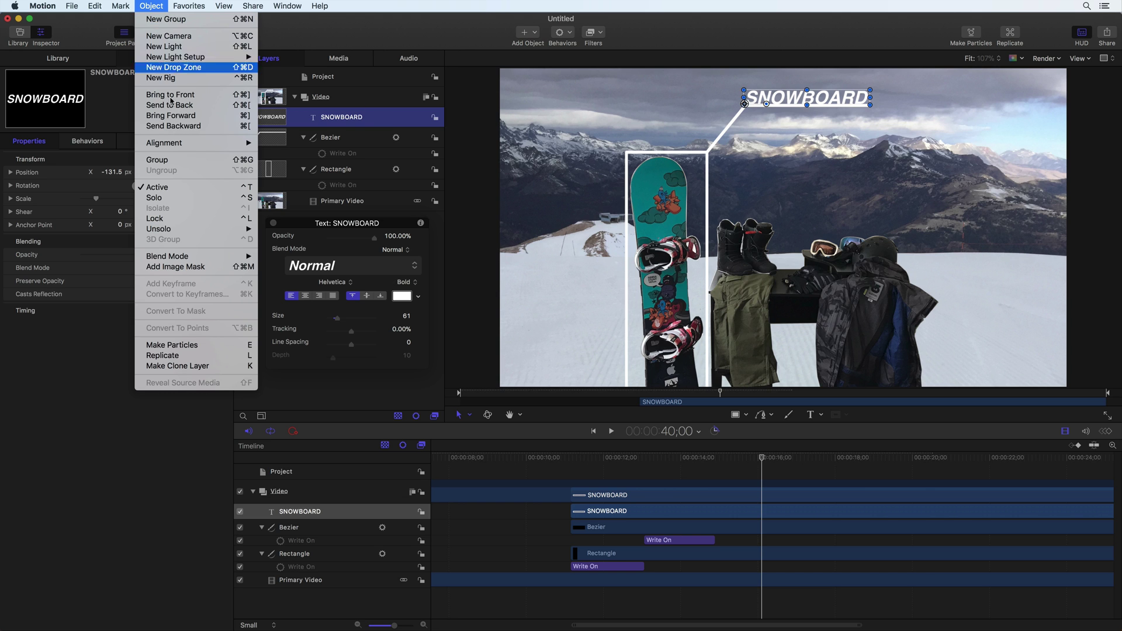
left_click(178, 162)
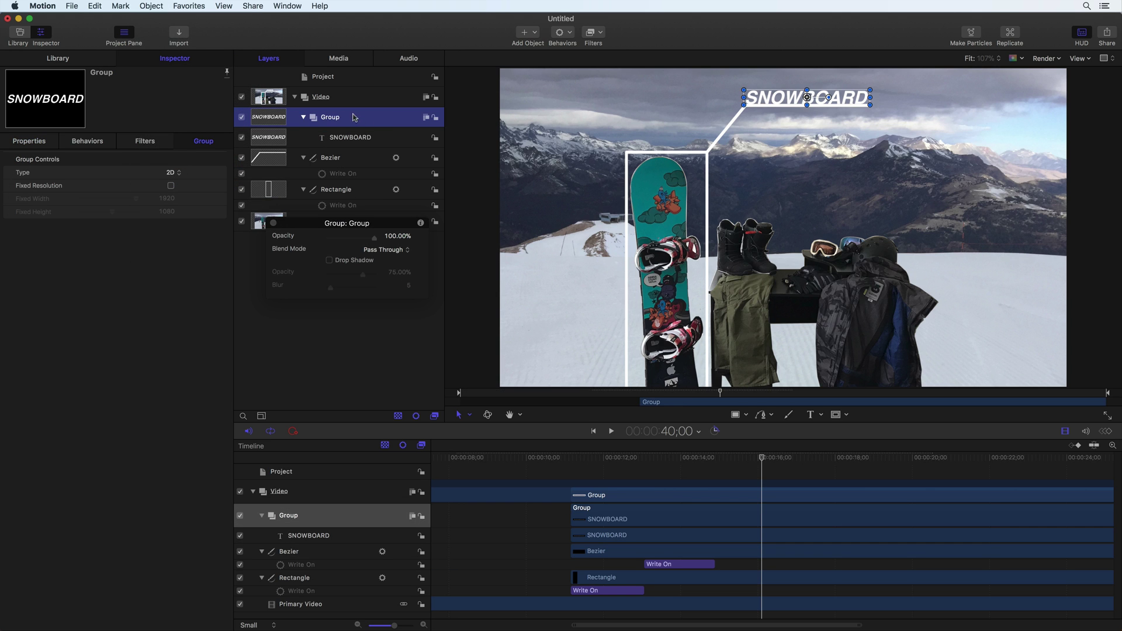
double_click(329, 118)
type("Tex")
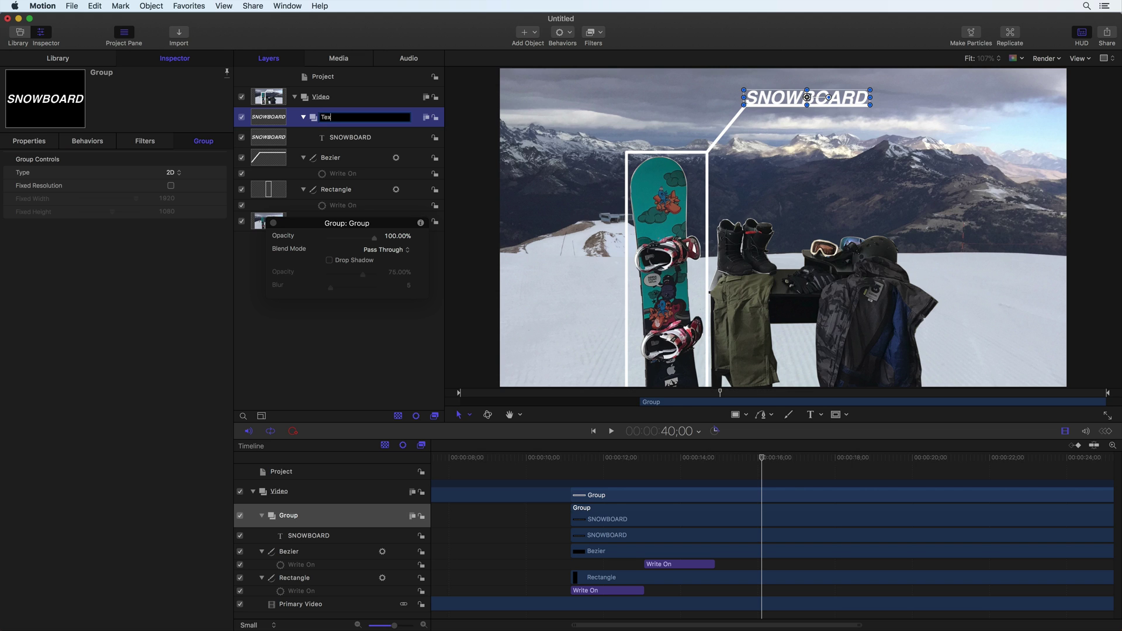
type("t Group")
key("Return")
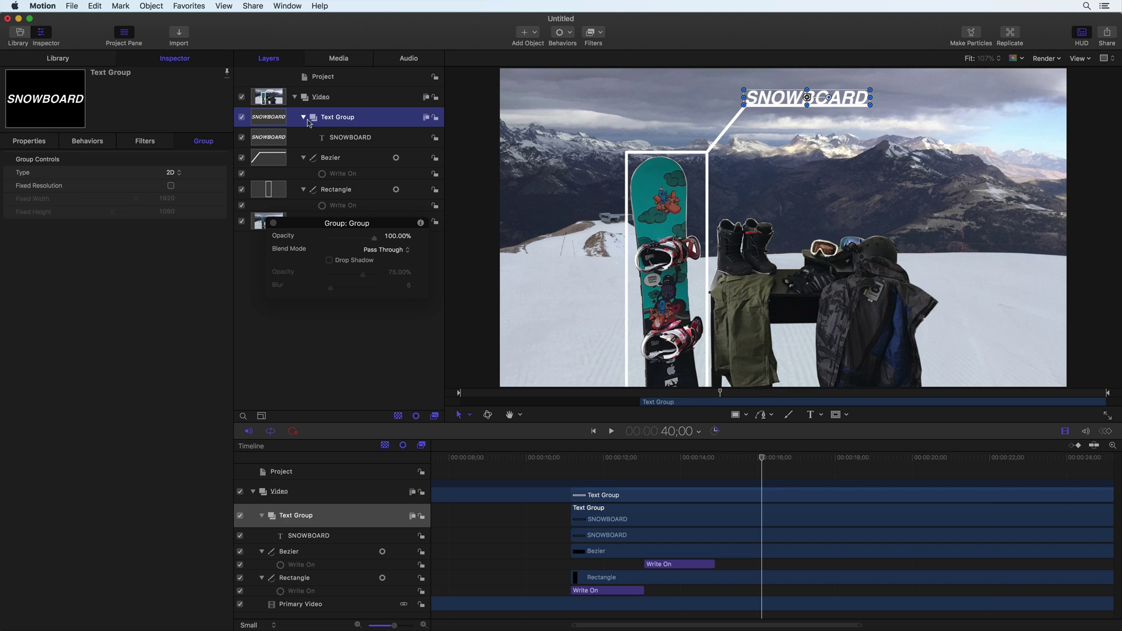
left_click(45, 144)
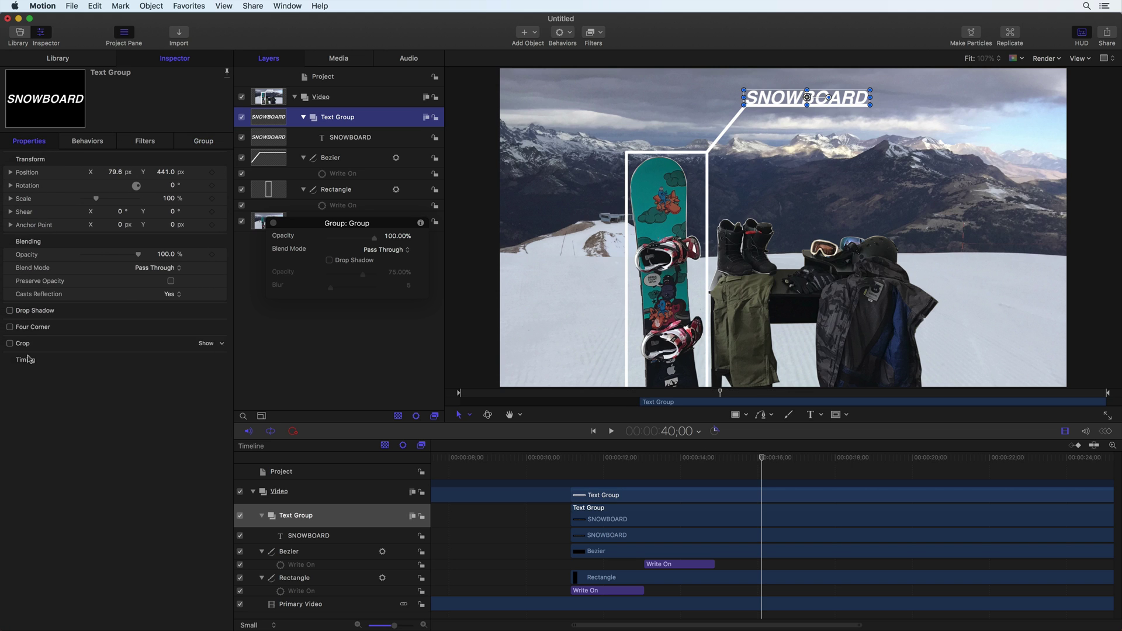
- Enable Crop on the Text Group and keyframe Top from 52 at ~13s to 0 at ~15.5s
left_click(10, 343)
left_click(205, 345)
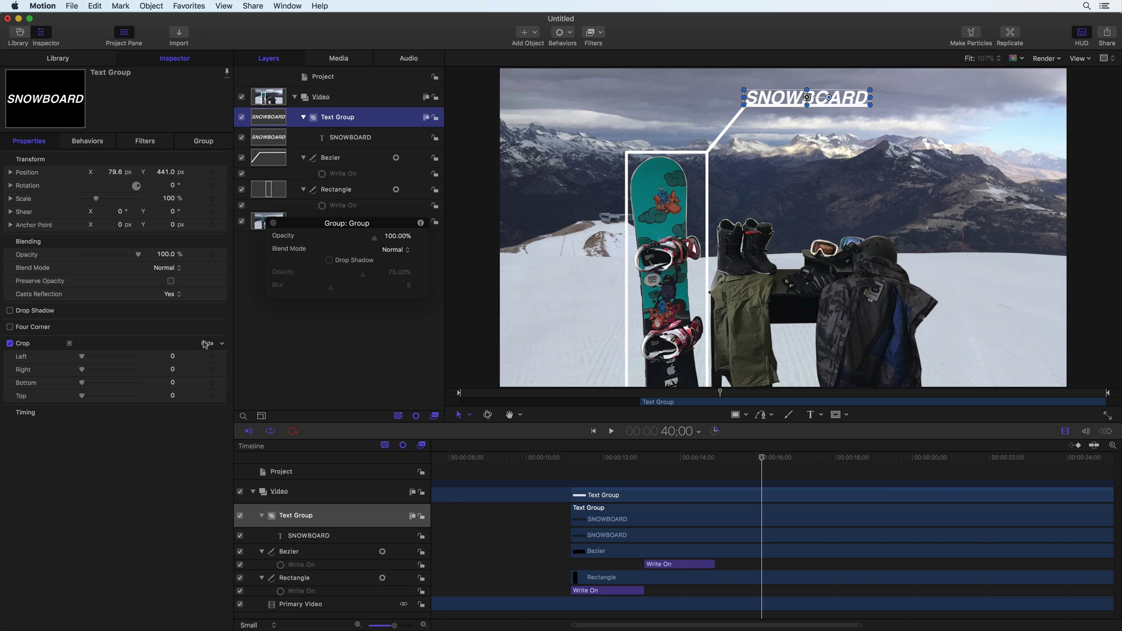
left_click_drag(83, 397, 97, 397)
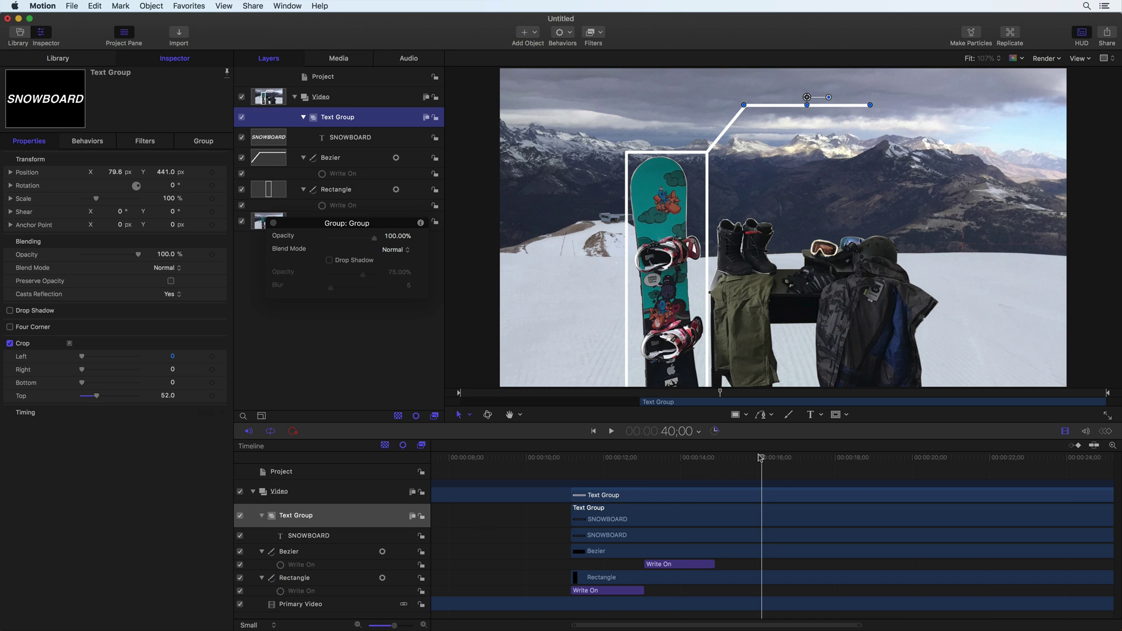
left_click_drag(761, 458, 675, 459)
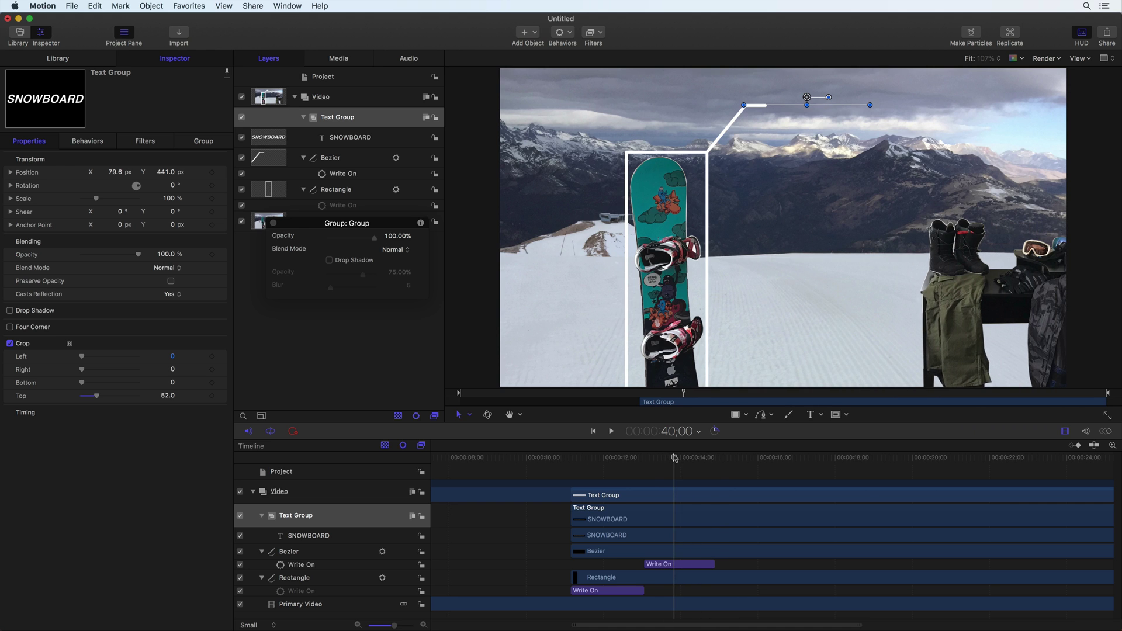
left_click(212, 397)
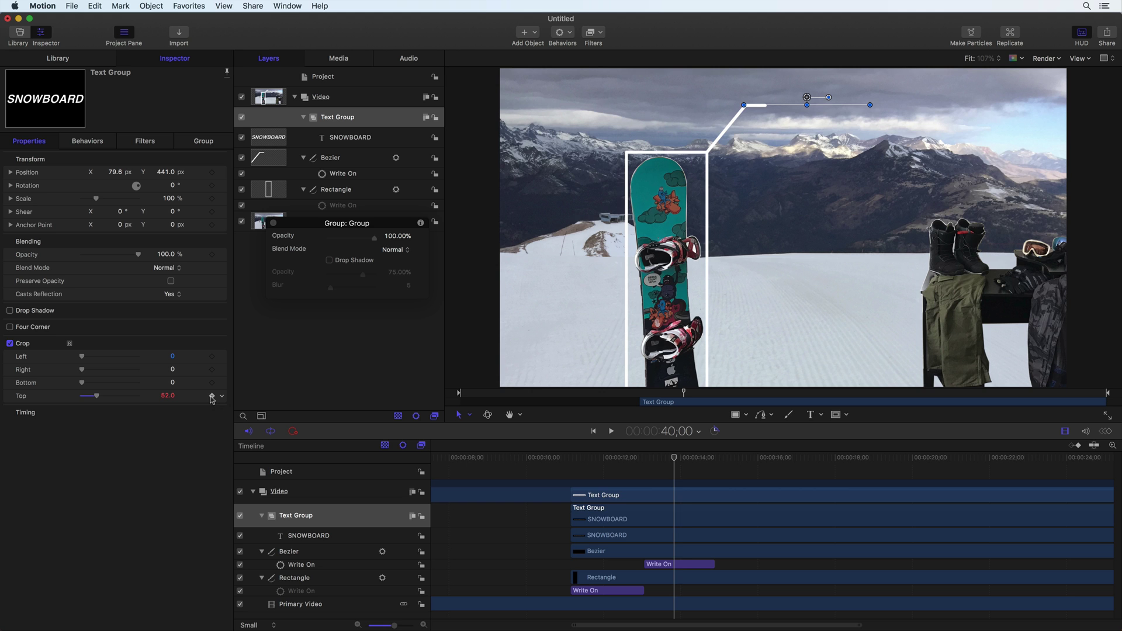
left_click_drag(674, 459, 760, 460)
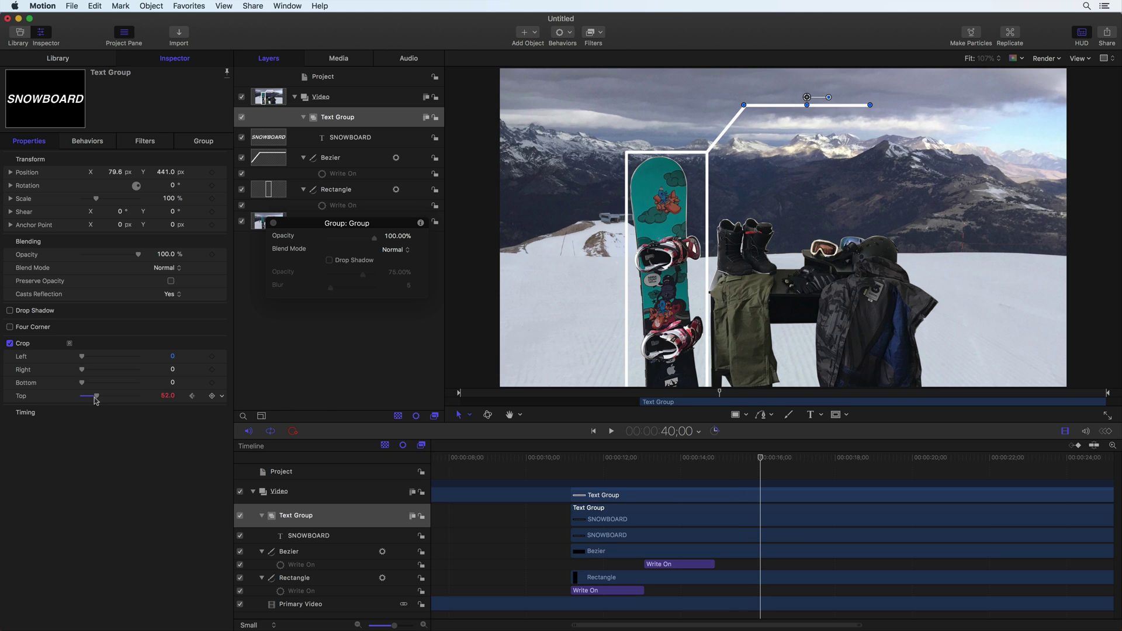
left_click_drag(94, 398, 76, 398)
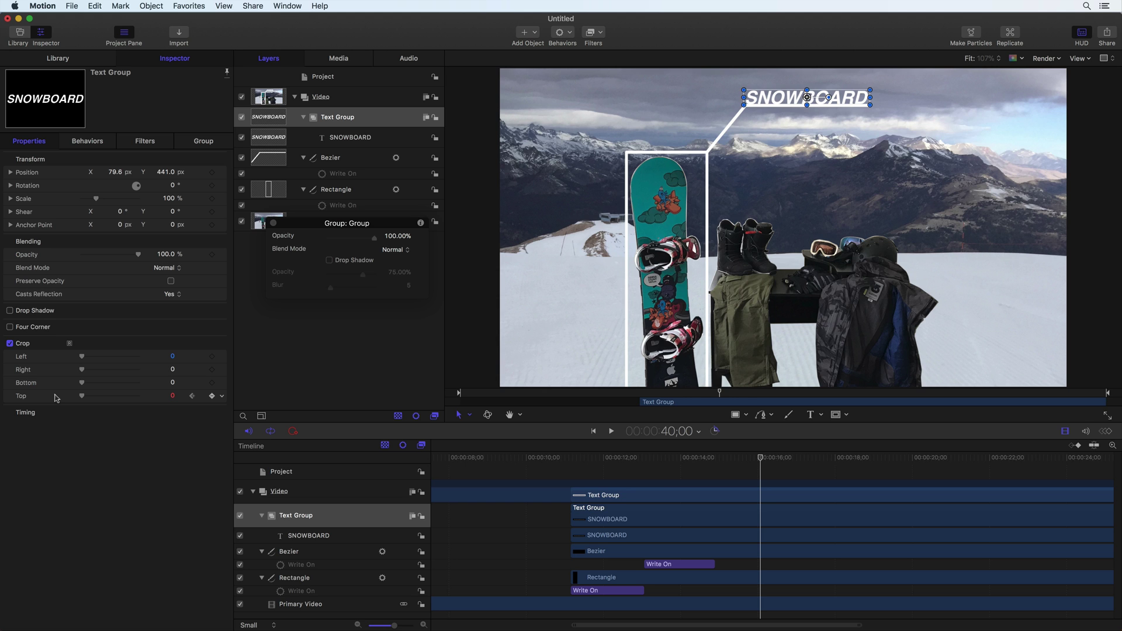
- Play back the SNOWBOARD top-crop reveal from about 12 seconds
left_click_drag(668, 460, 606, 459)
key("space")
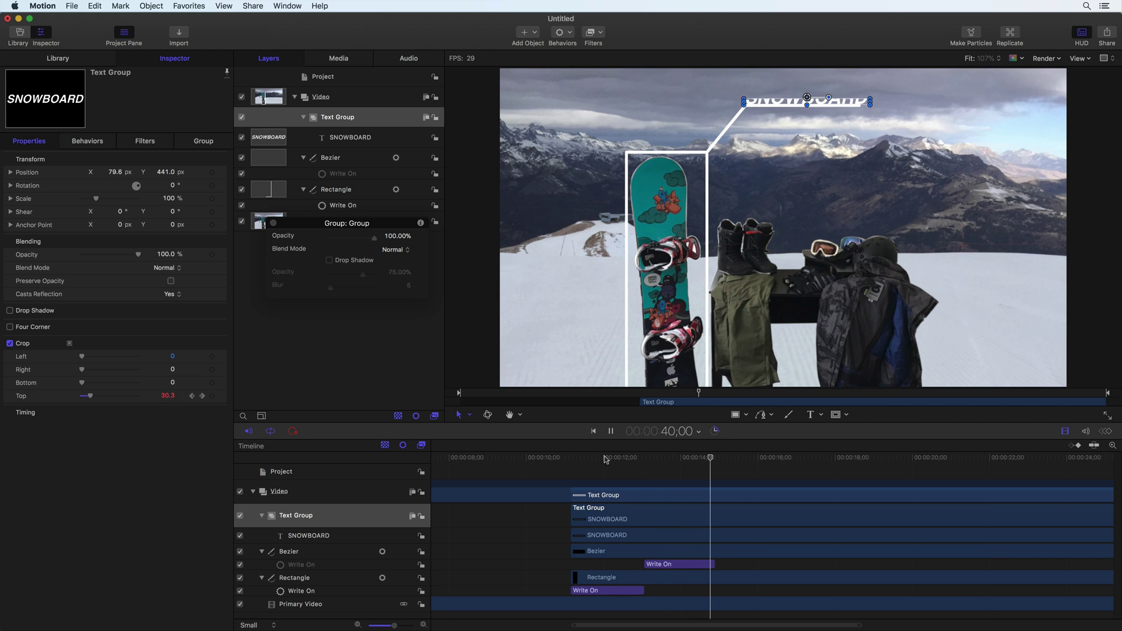
key("space")
left_click(674, 471)
left_click(600, 454)
key("space")
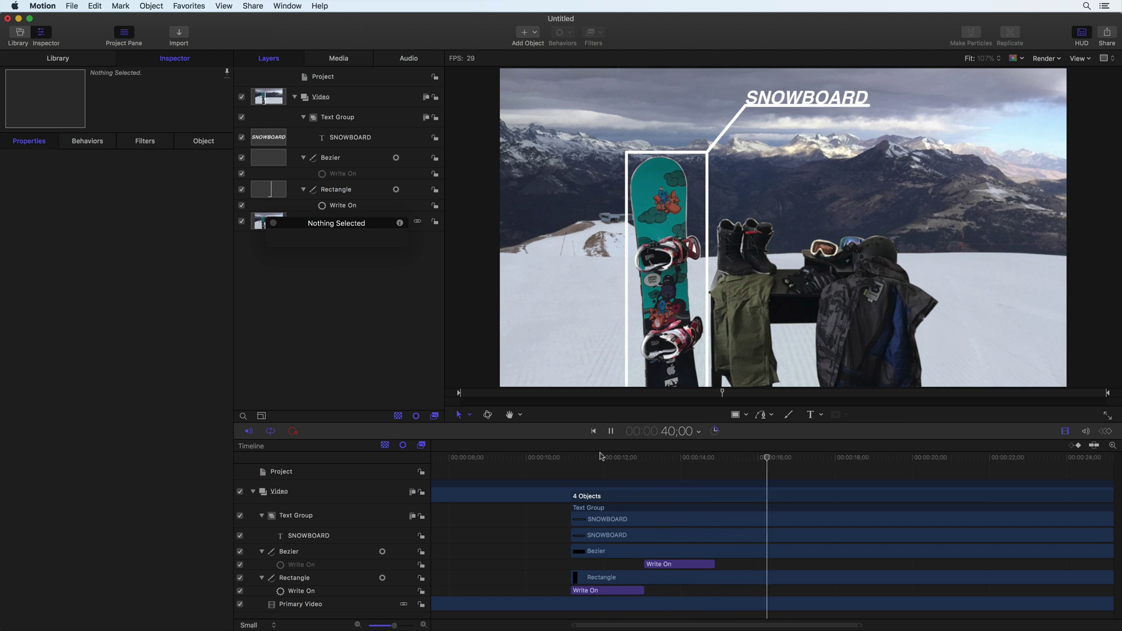
key("space")
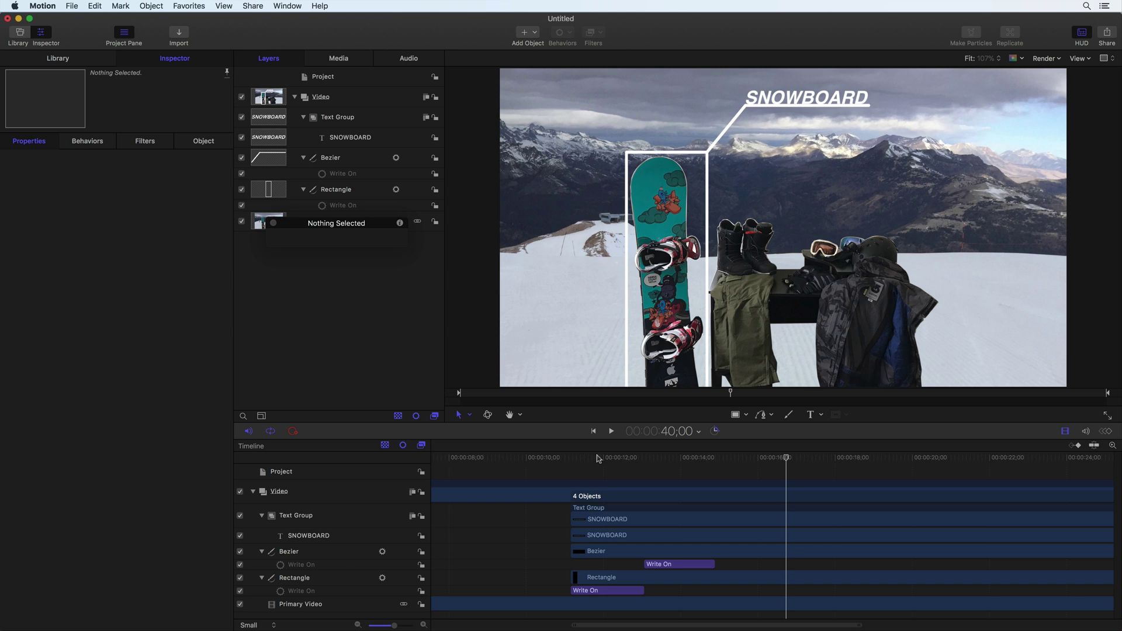
key("super+8")
- Move the final Crop.Top keyframe earlier in the Keyframe Editor and preview the quicker reveal
left_click(1105, 432)
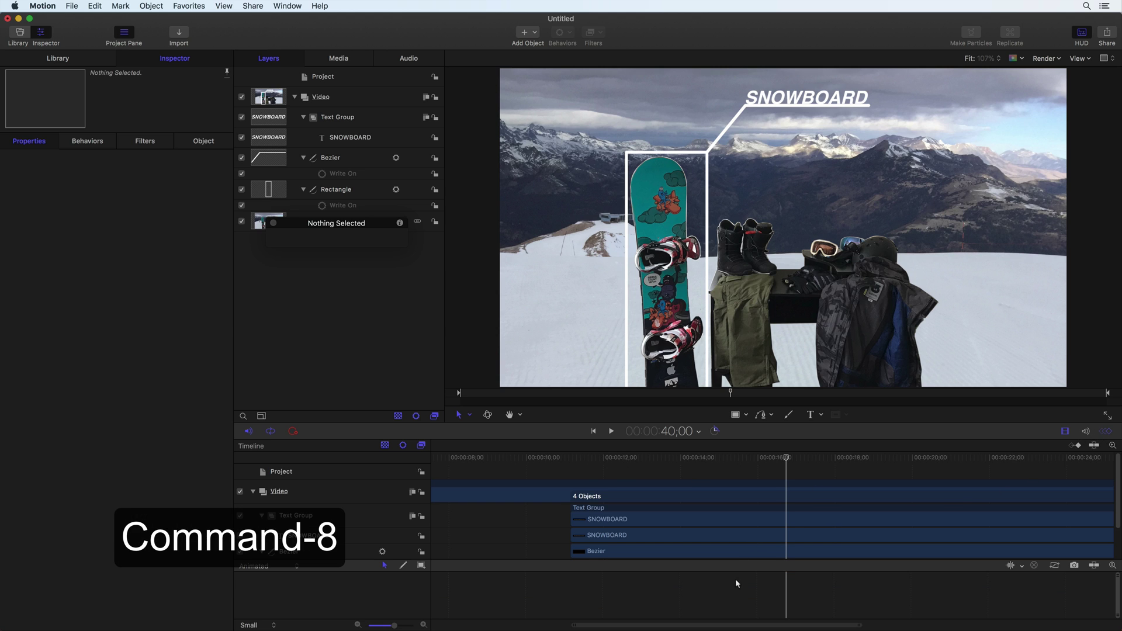
left_click(330, 123)
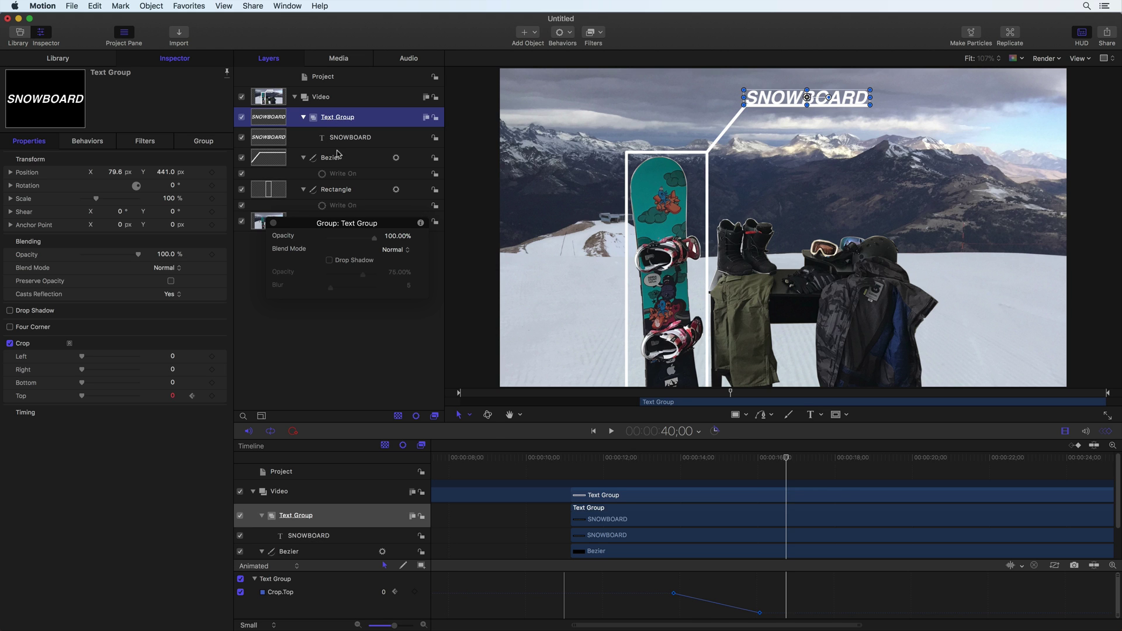
left_click_drag(729, 458, 665, 459)
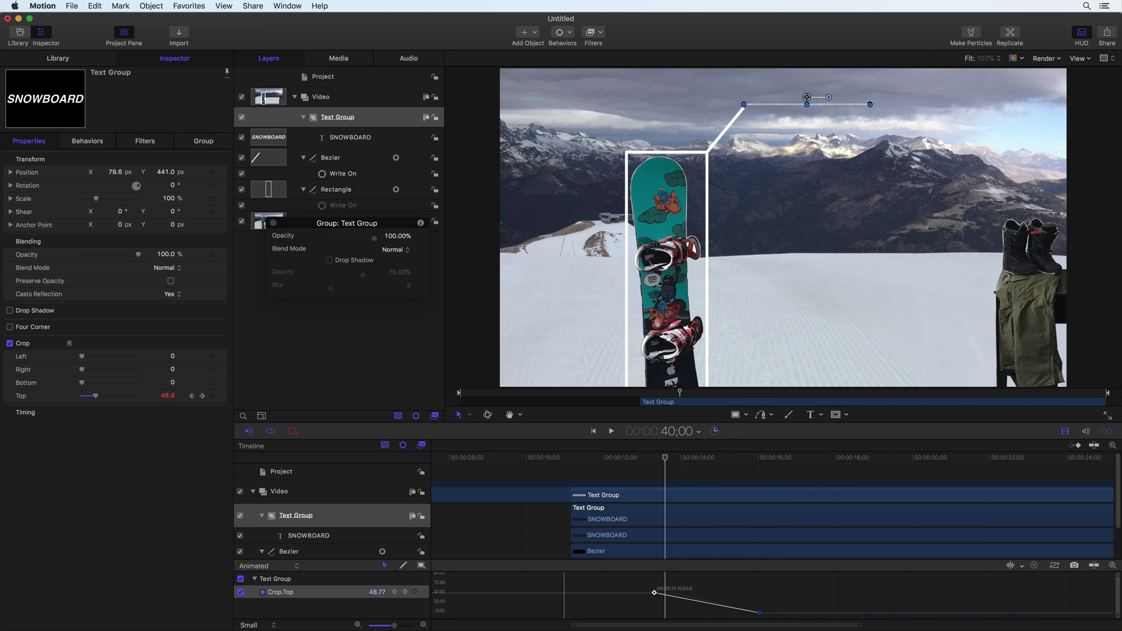
left_click_drag(760, 612, 728, 612)
left_click(638, 459)
key("space")
left_click(626, 459)
key("space")
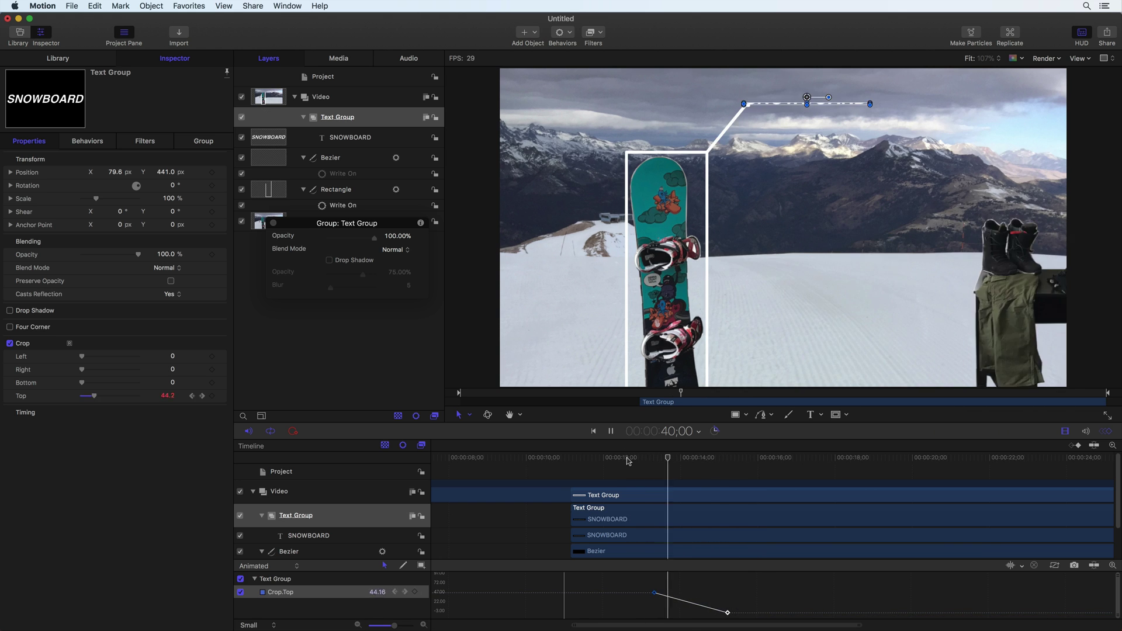
key("space")
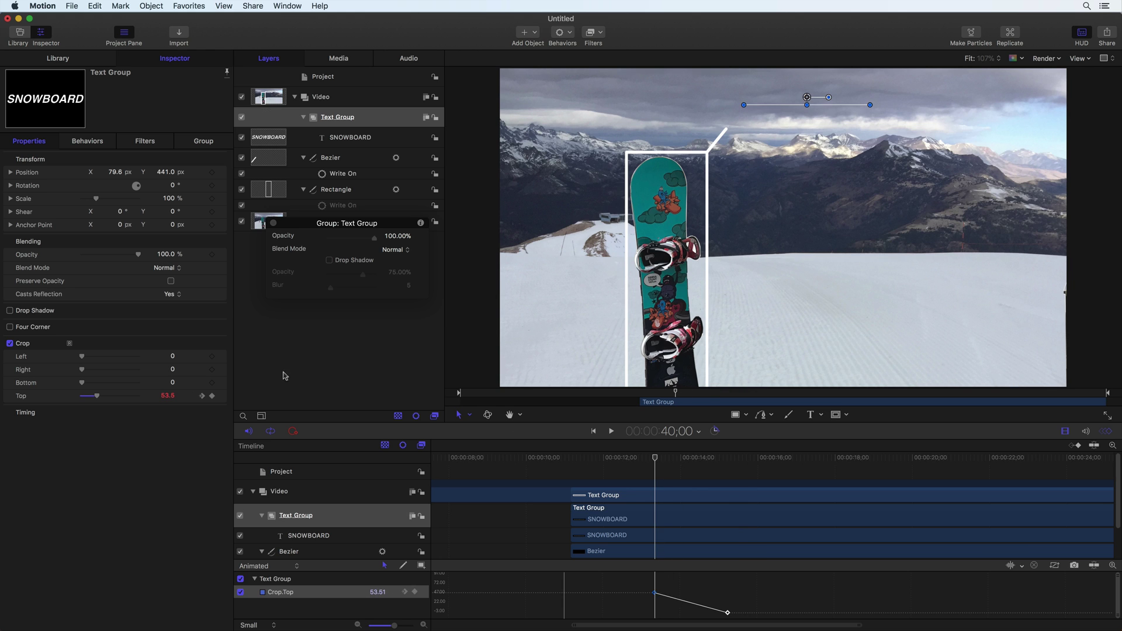
- Keyframe the Text Group's Crop Right from maximum at the reveal start down to 0
left_click(212, 370)
key("shift+Right")
key("shift+Right")
key("shift+Right")
key("shift+Right")
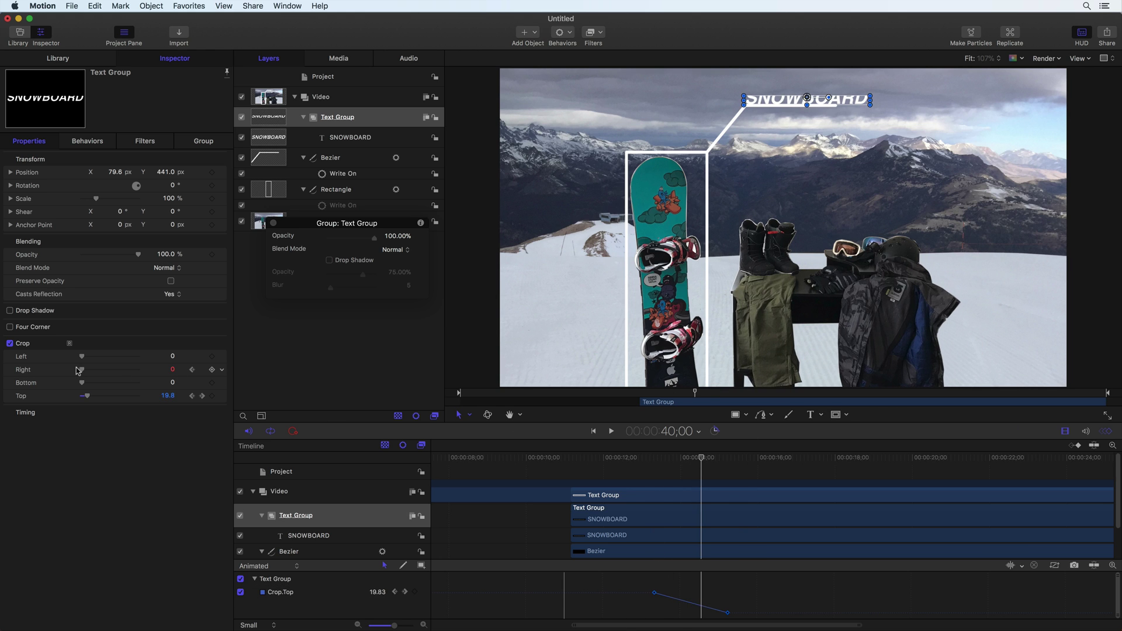
left_click_drag(82, 371, 114, 371)
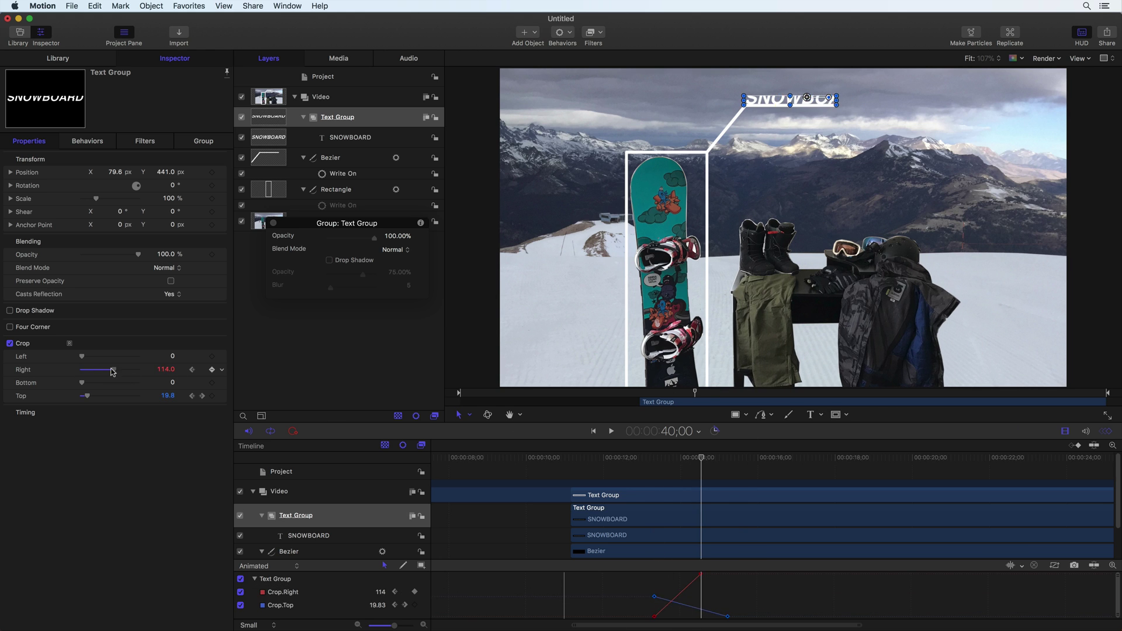
left_click(713, 459)
left_click_drag(714, 460, 740, 458)
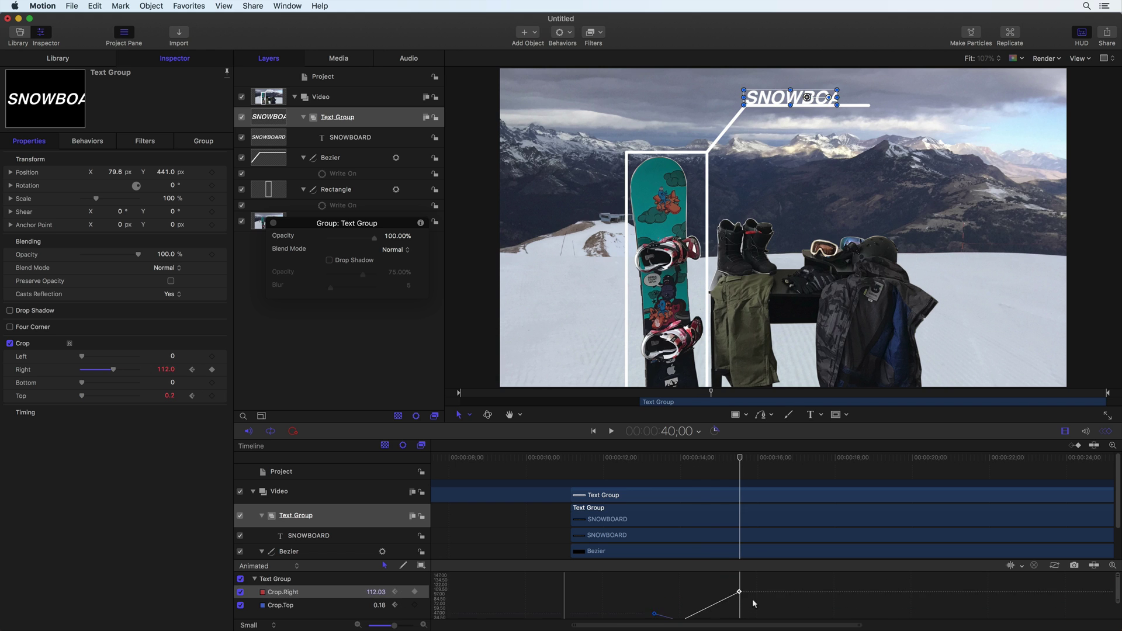
key("shift+Left")
key("shift+Left")
key("shift+Left")
key("shift+Left")
key("shift+Left")
key("shift+Left")
left_click_drag(82, 370, 165, 370)
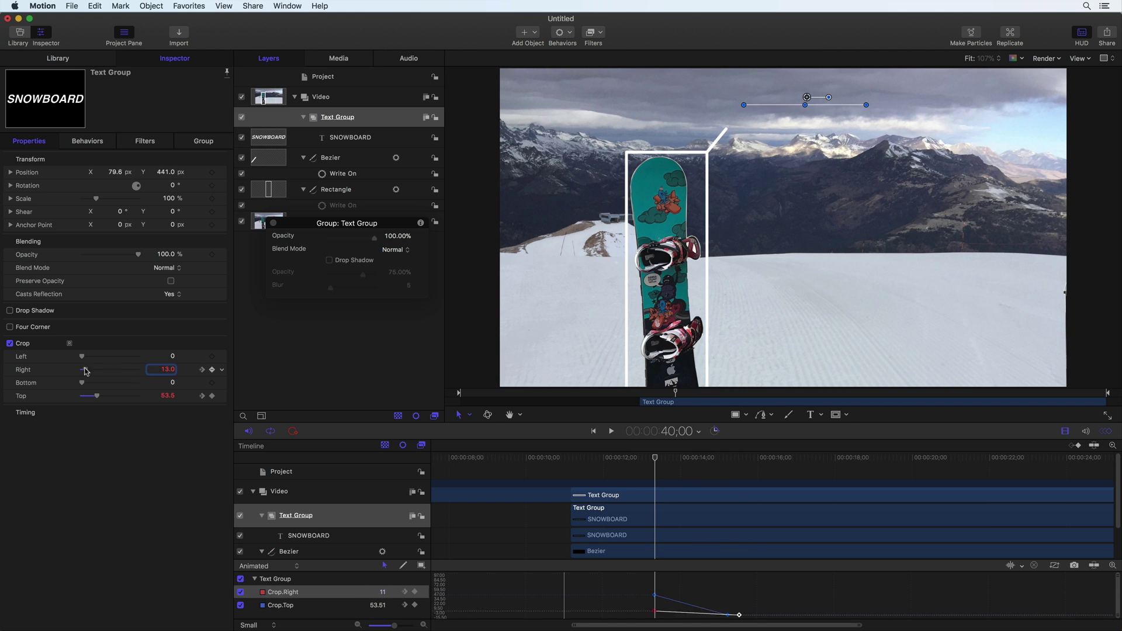
key("shift+Right")
key("shift+Right")
key("shift+Right")
key("shift+Right")
key("shift+Right")
key("shift+Right")
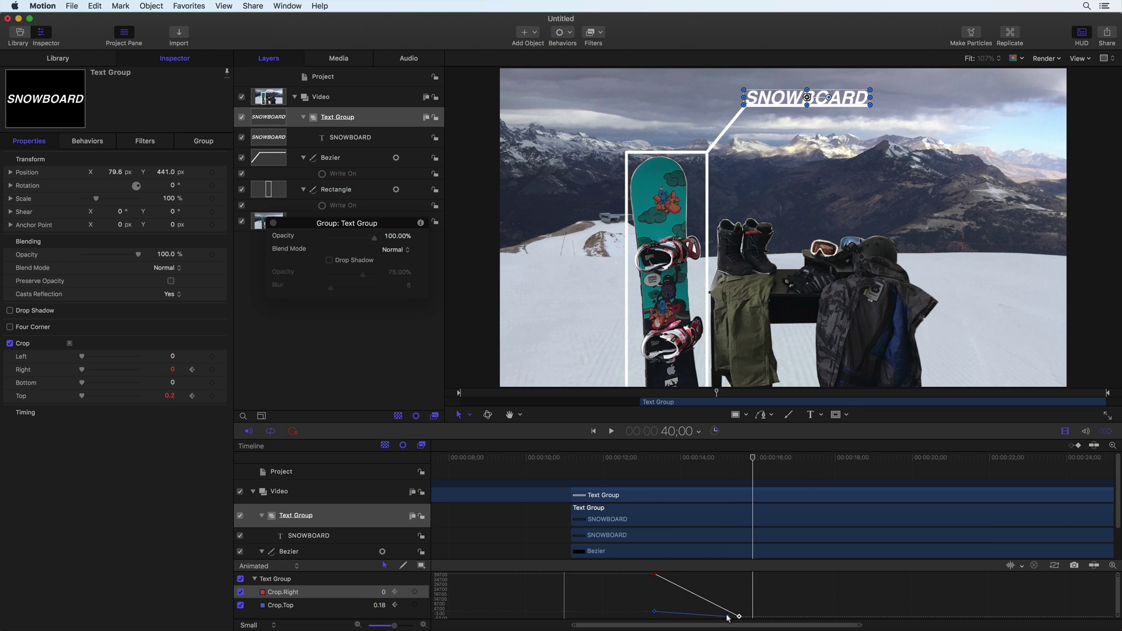
left_click(738, 612)
mouse_move(738, 611)
left_mouse_down()
mouse_move(709, 613)
mouse_move(751, 613)
left_mouse_up()
- Create a new empty group named 'Callout 1 Snowboard' in the Layers list
left_click(1103, 431)
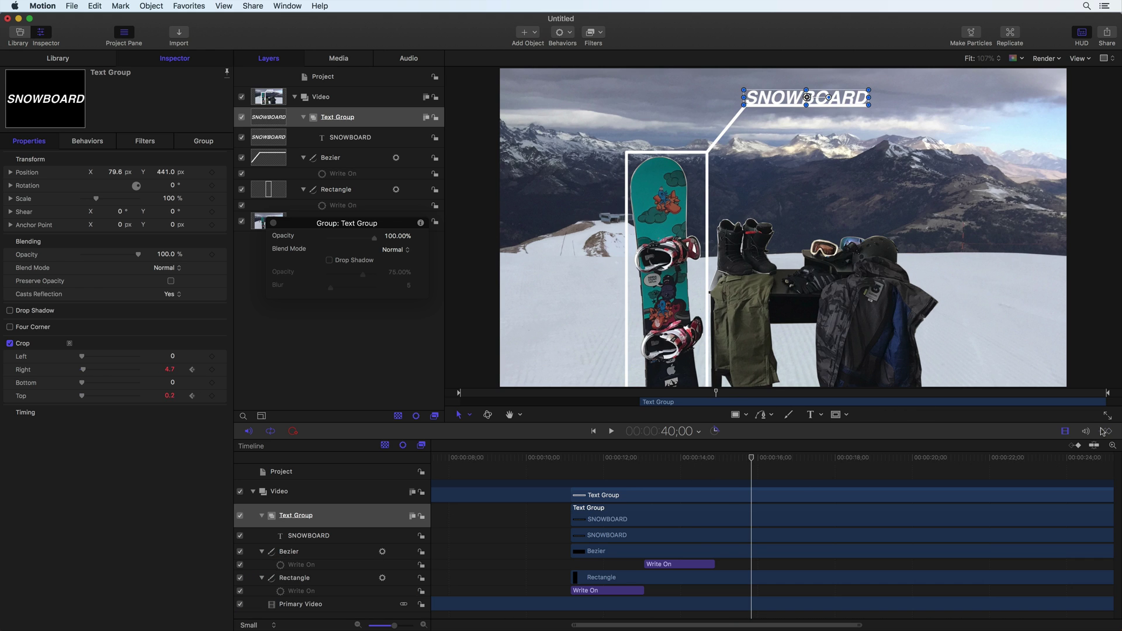
left_click(274, 224)
right_click(332, 272)
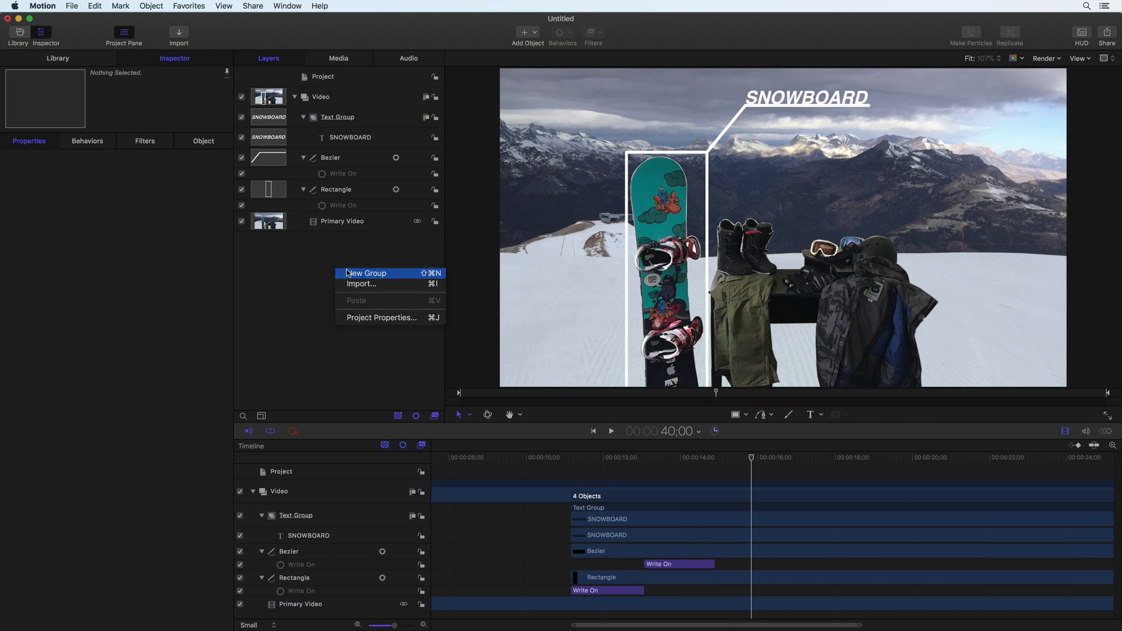
left_click(352, 273)
double_click(322, 97)
type("Callout")
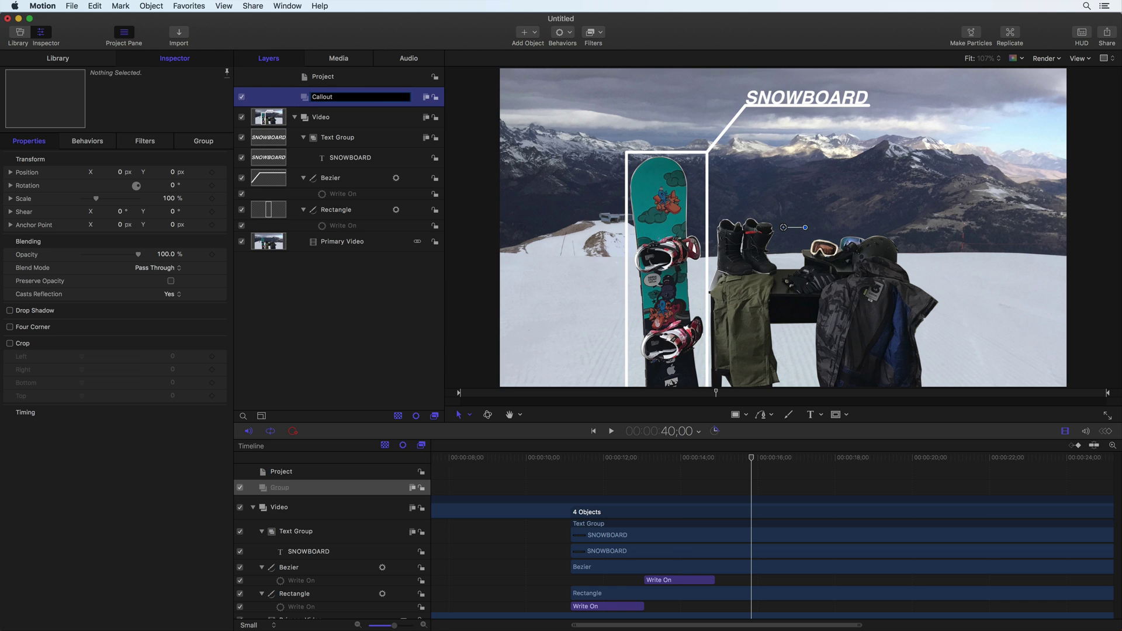
type(" 1 Snowboard")
key("Return")
- Move Text Group, Bezier and Rectangle into Callout 1 Snowboard and scrub to preview
left_click(338, 140)
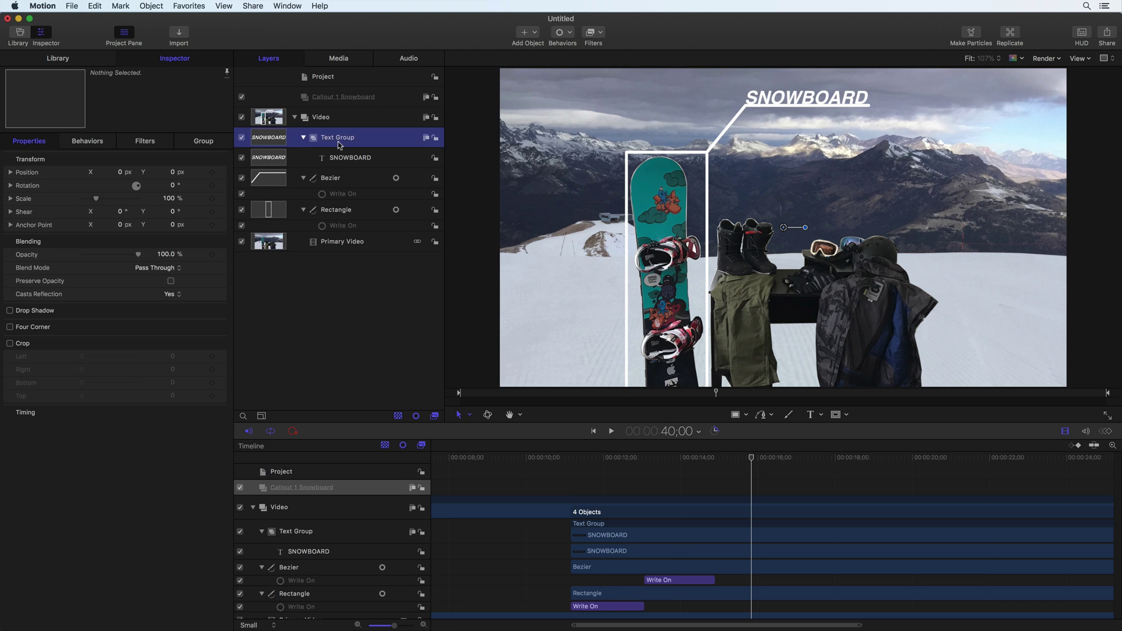
left_click(333, 178, "super")
left_click(336, 210, "super")
left_click_drag(333, 140, 350, 107)
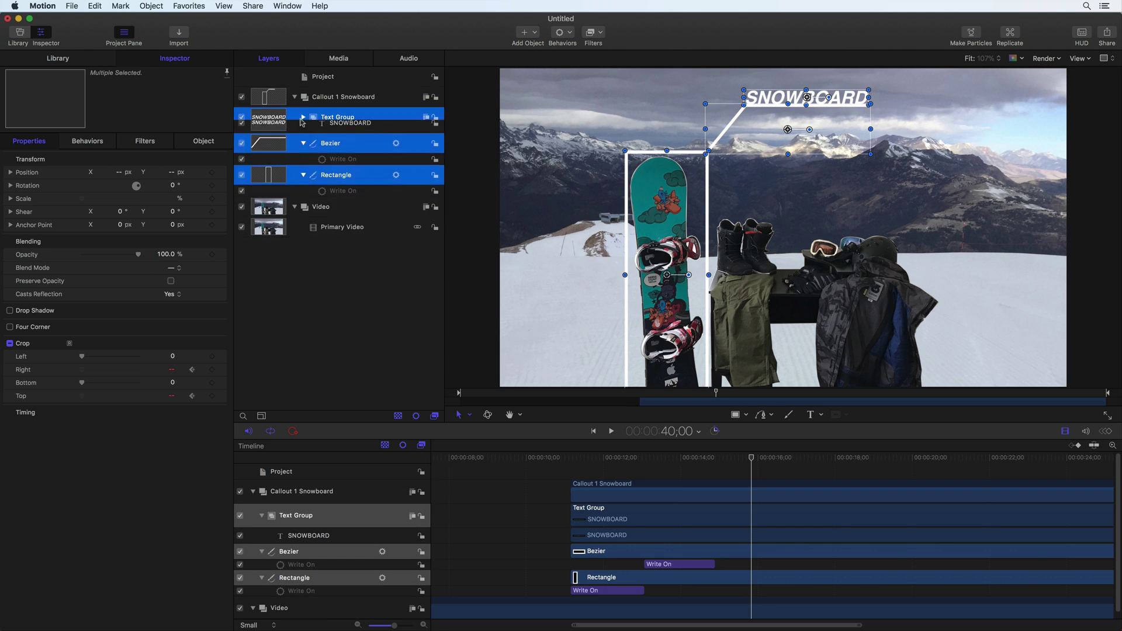
left_click(326, 250)
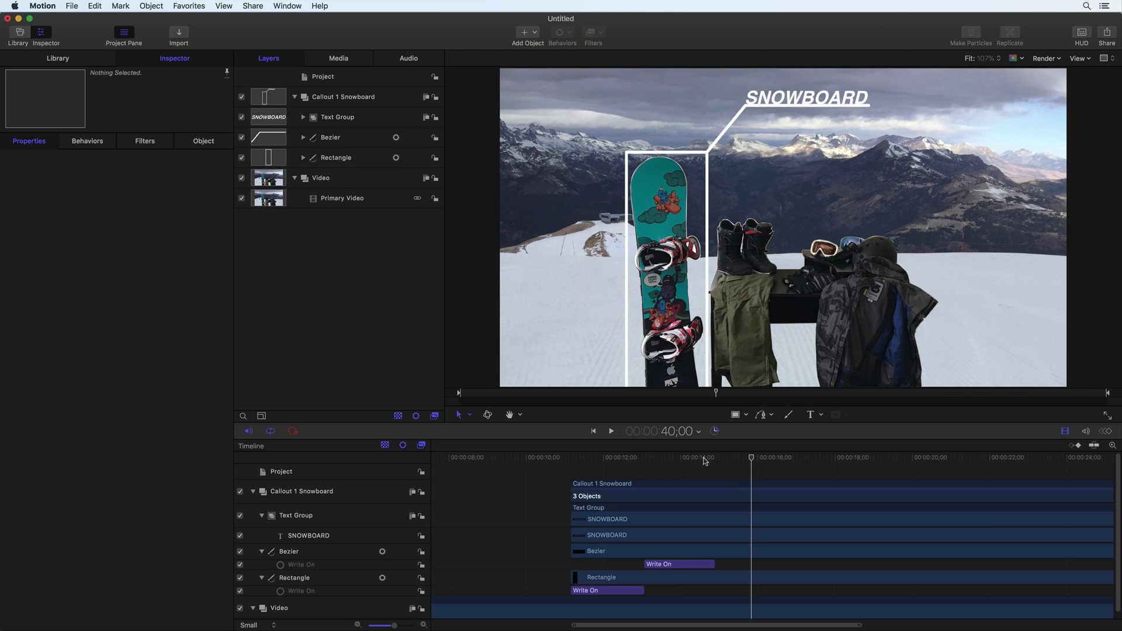
left_click_drag(705, 461, 769, 459)
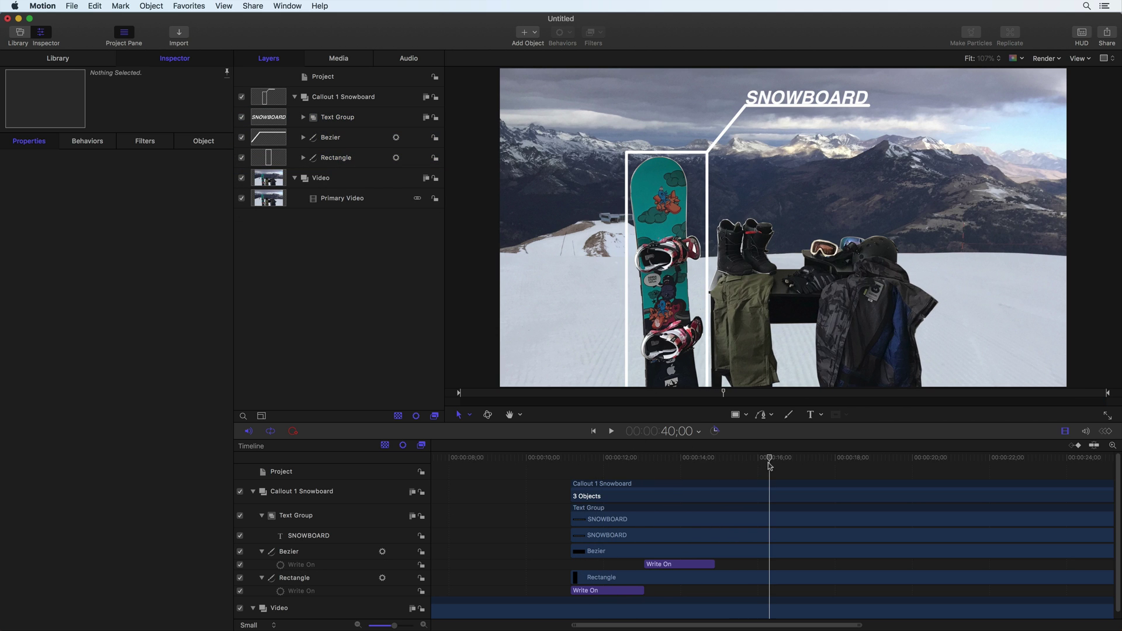
left_click(378, 97)
key("super+d")
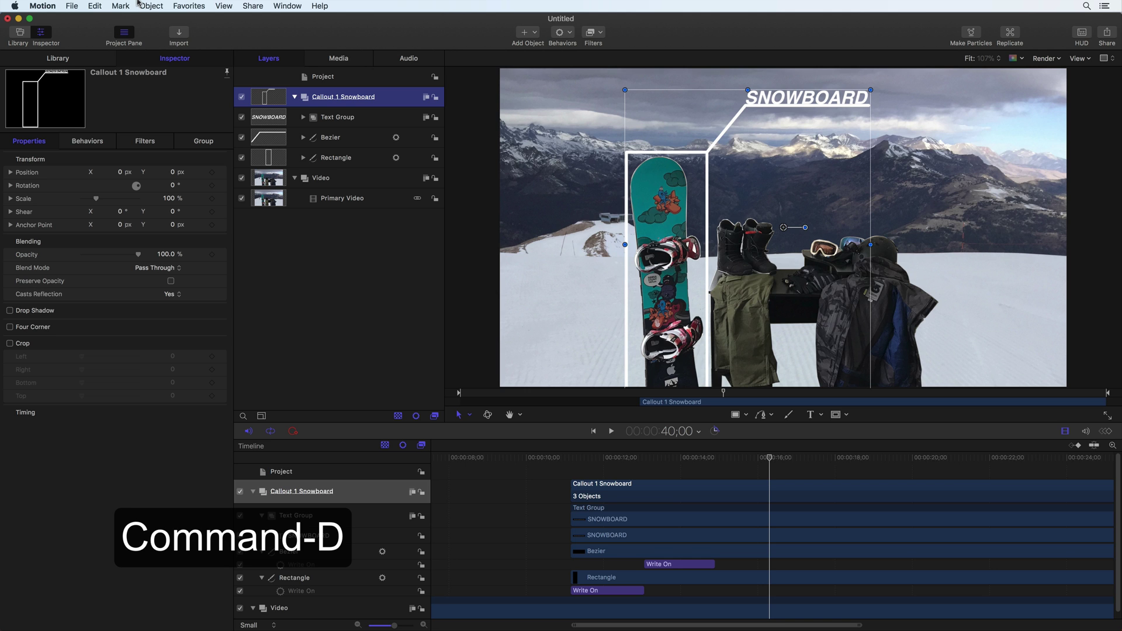
- Duplicate Callout 1 Snowboard via Edit > Duplicate and rename the copy 'Callout 2 Boots'
left_click(95, 5)
left_click(137, 91)
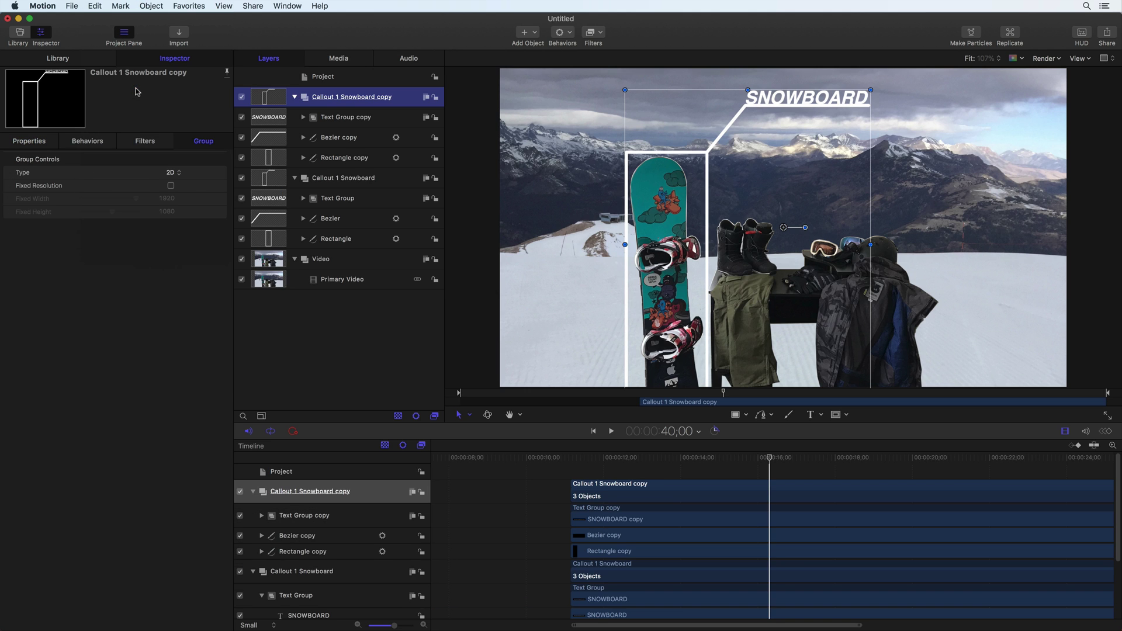
left_click(295, 178)
double_click(356, 97)
left_click_drag(334, 97, 435, 101)
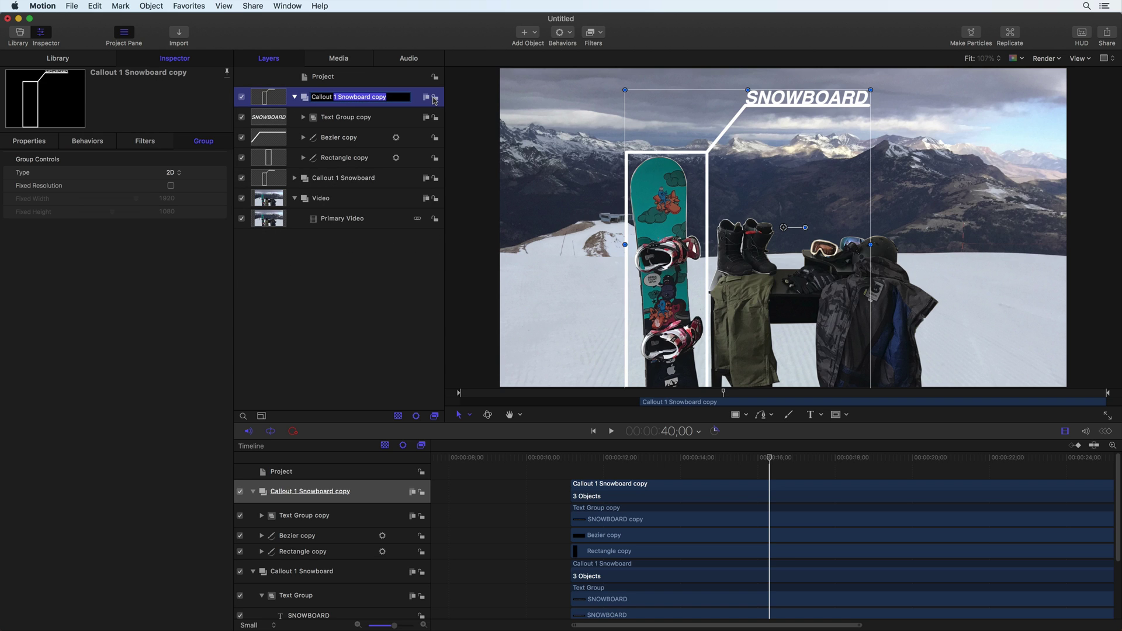
type("2 Boots")
key("Return")
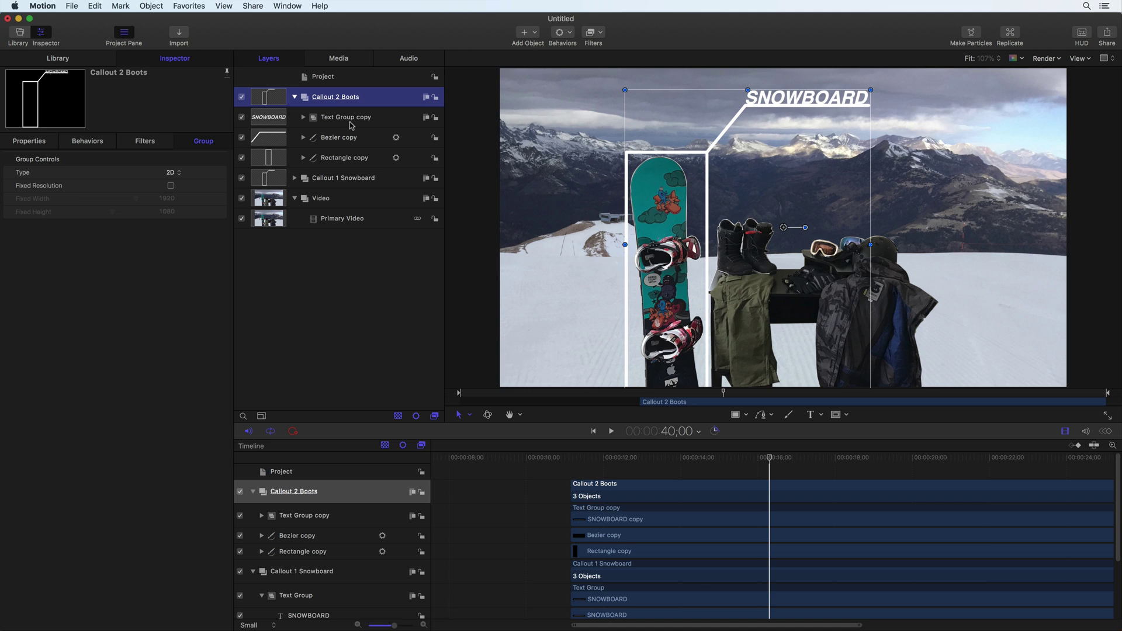
- Shift Callout 2 Boots in the timeline to start at about 15 seconds
mouse_move(721, 462)
left_mouse_down()
mouse_move(656, 459)
mouse_move(739, 460)
left_mouse_up()
left_click_drag(608, 485, 781, 490)
left_click(358, 159)
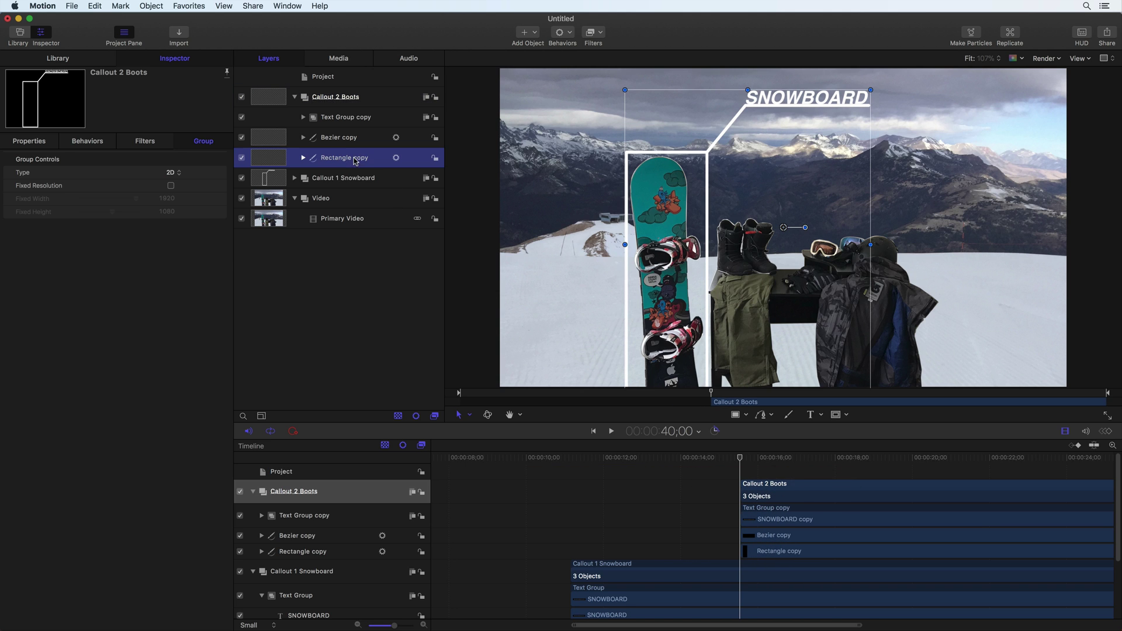
- Move the Callout 2 Boots group right in the canvas toward the boots
left_click(368, 104)
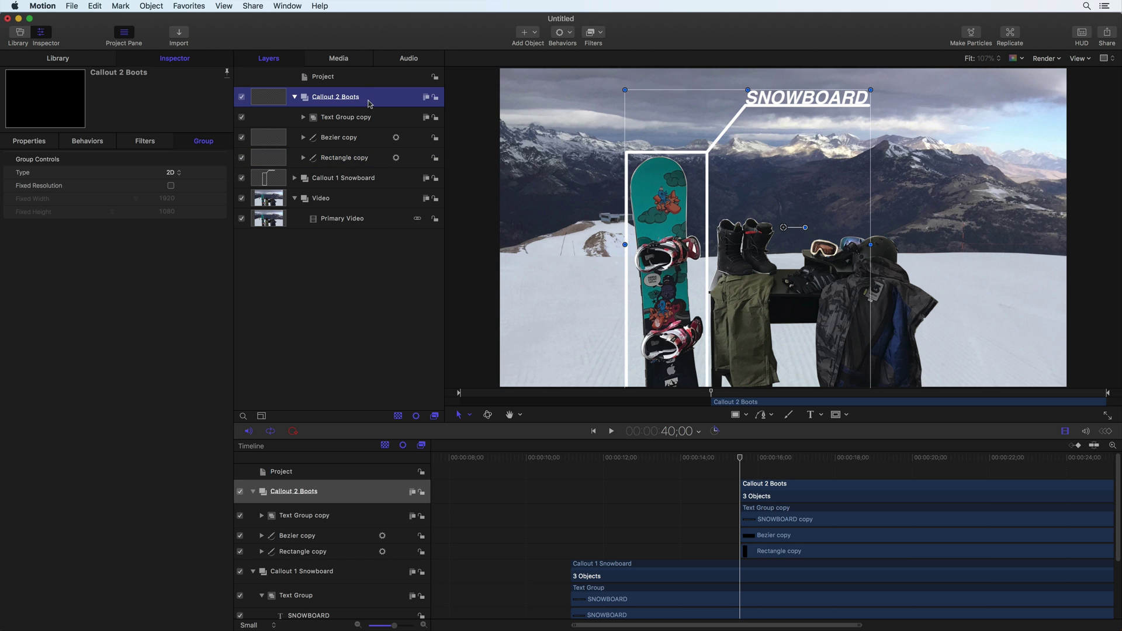
left_click_drag(769, 322, 816, 321)
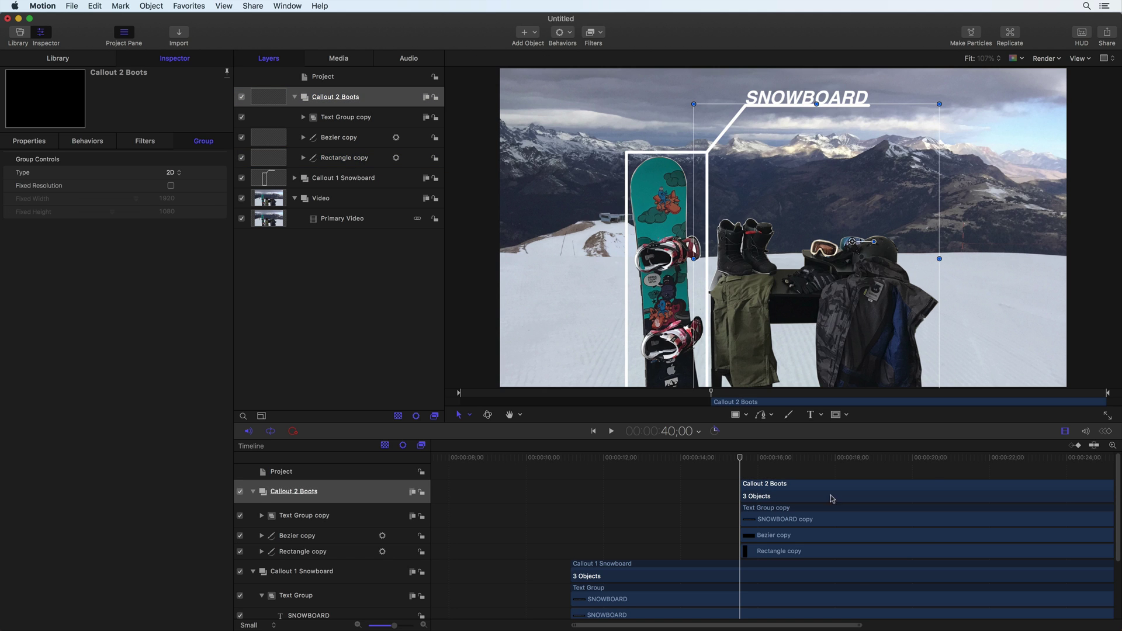
left_click_drag(843, 460, 949, 459)
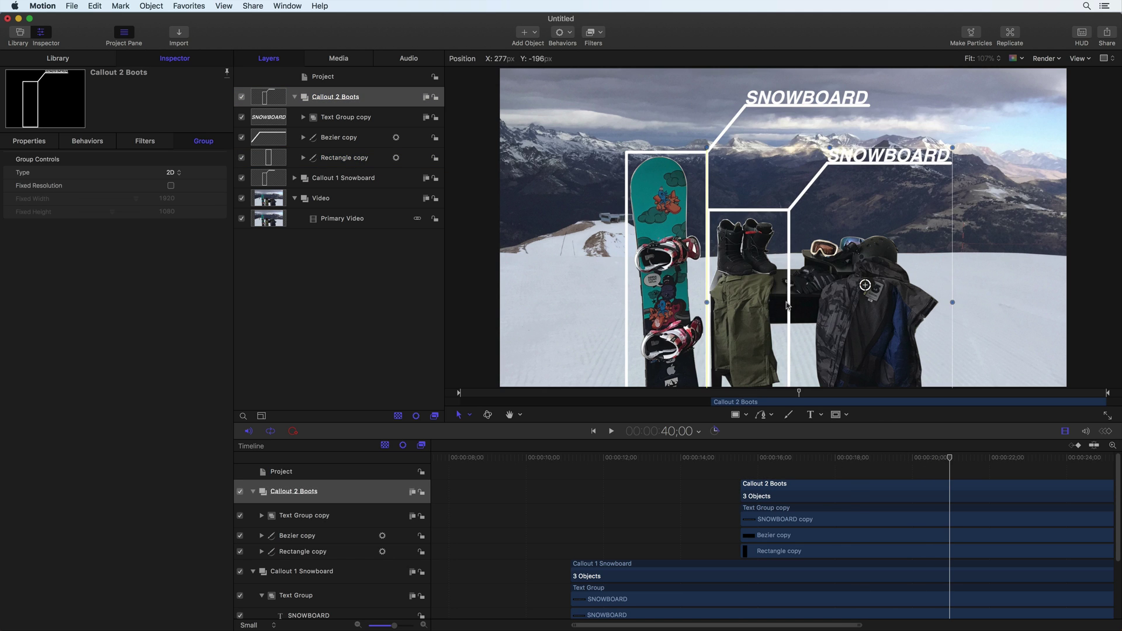
- Shrink the Rectangle copy's height and nudge it to frame just the boots
left_click(353, 156)
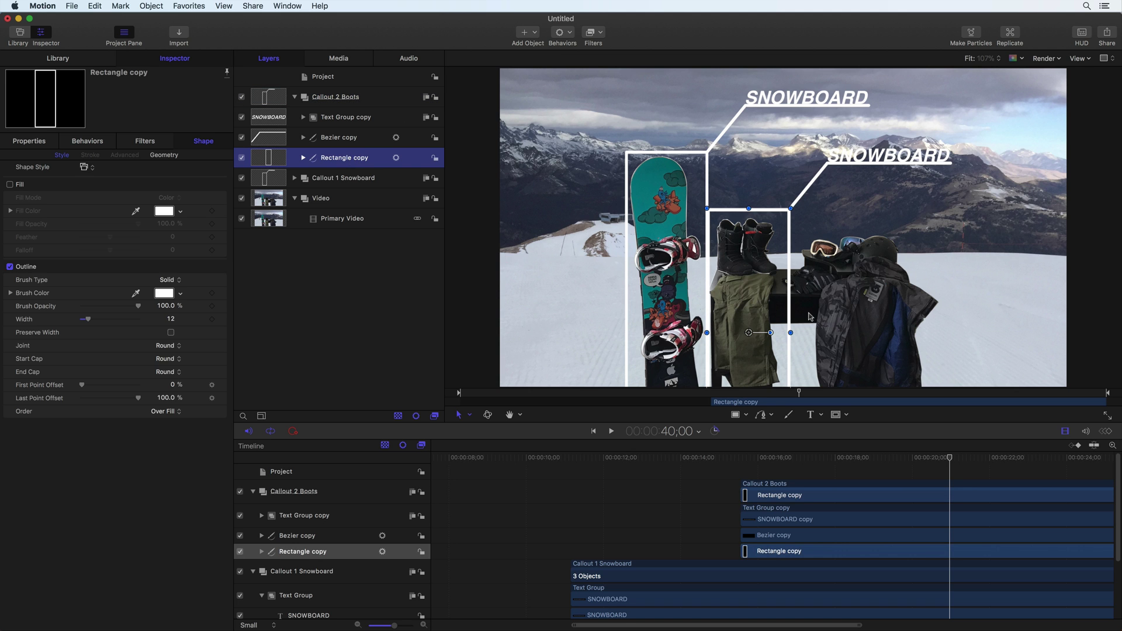
scroll(783, 304, "down", 5)
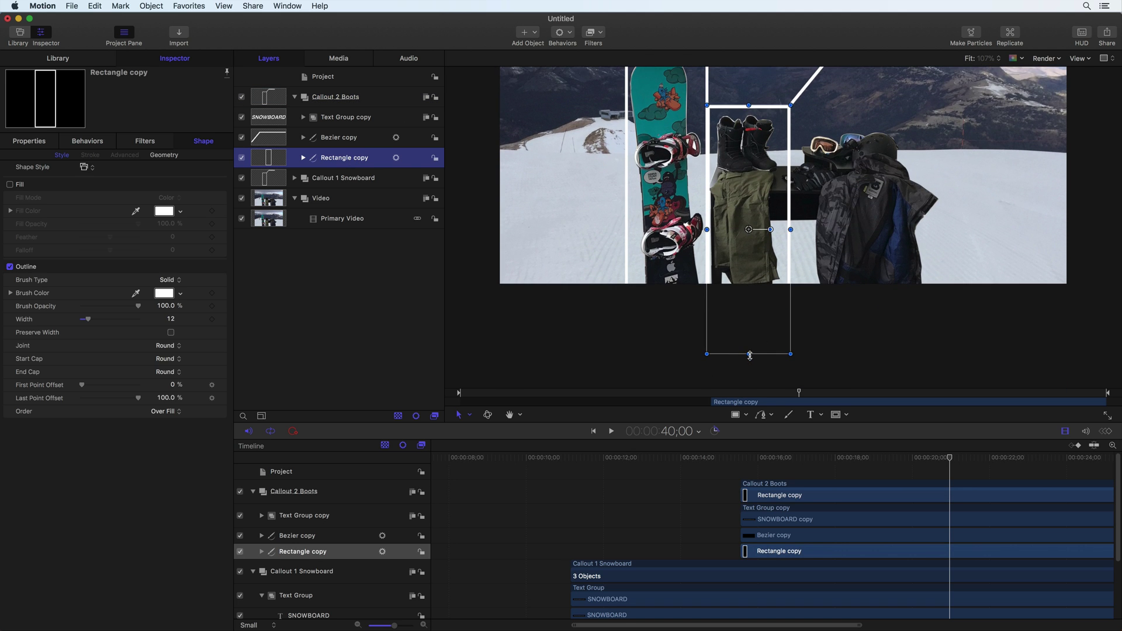
left_click_drag(750, 355, 741, 178)
scroll(828, 263, "up", 1)
scroll(829, 263, "up", 2)
key("Up")
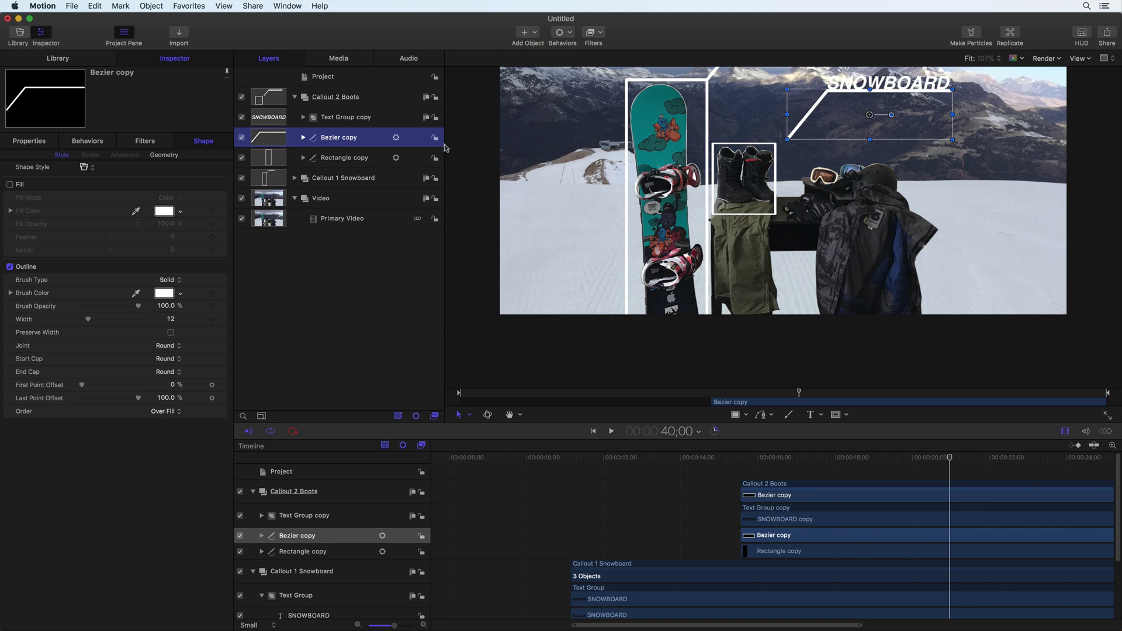
left_click(787, 141)
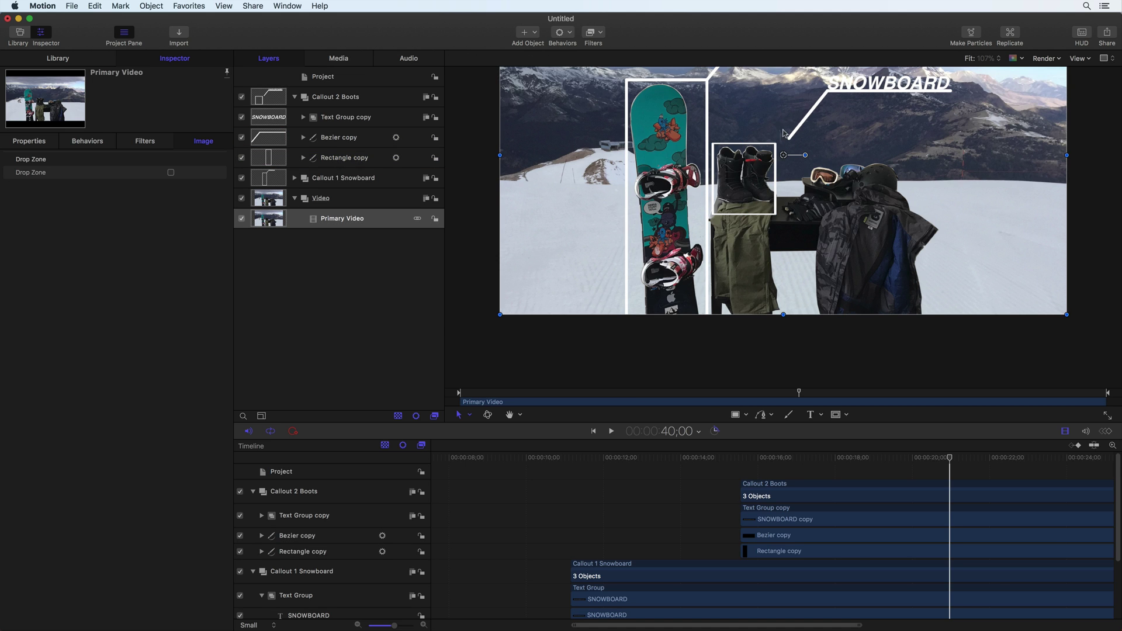
- Change the copied title text from SNOWBOARD to 'Boots'
left_click(798, 126)
double_click(798, 125)
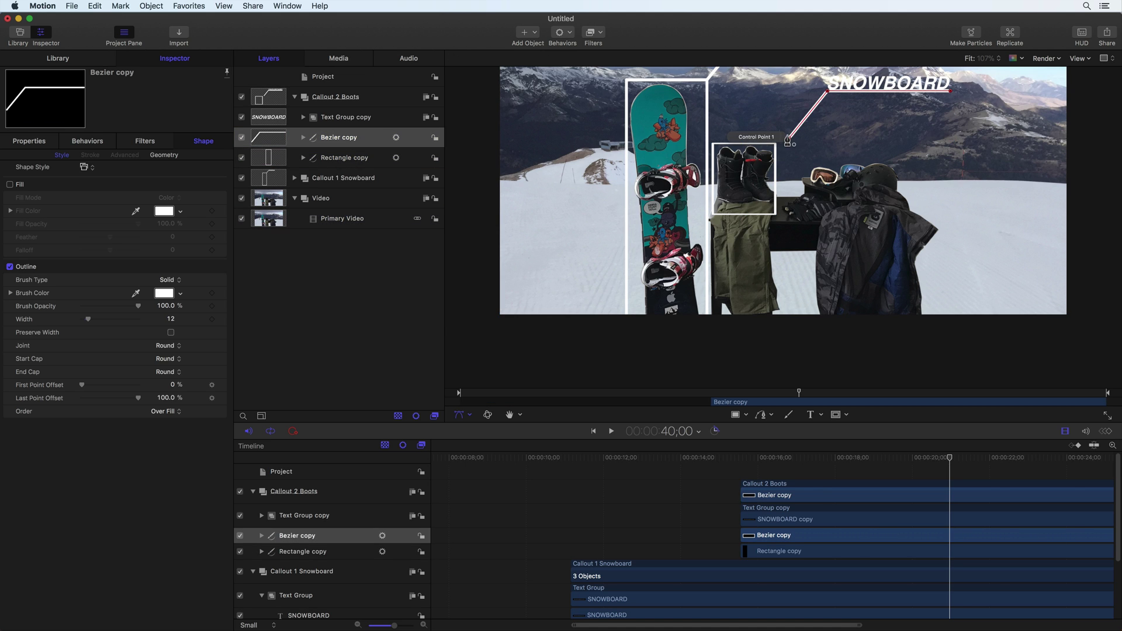
left_click(371, 115)
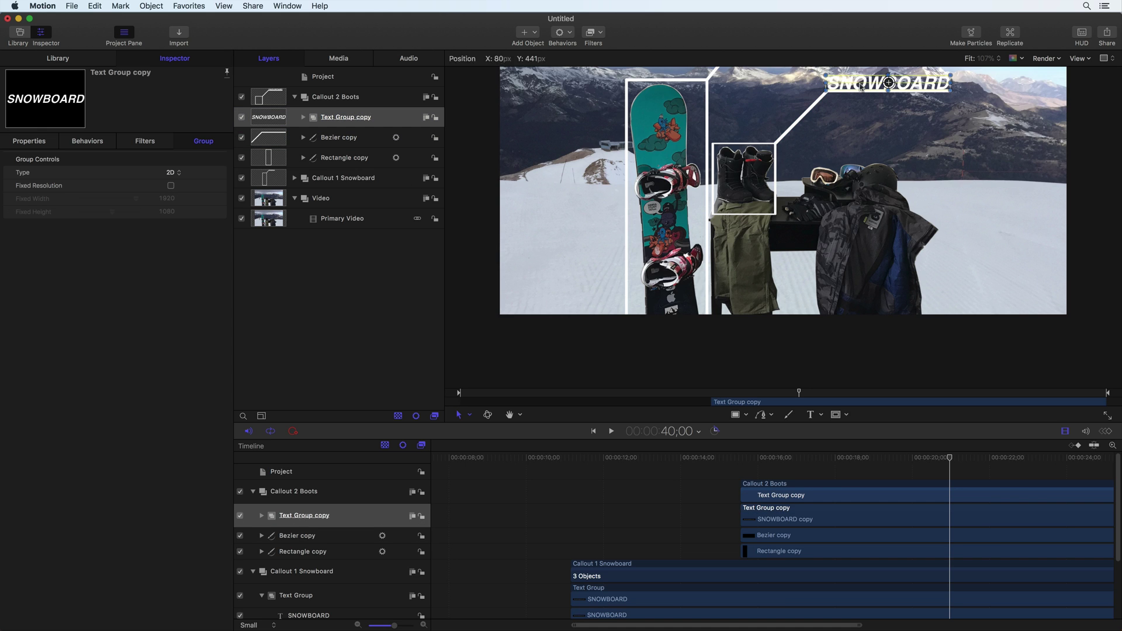
left_click_drag(862, 87, 861, 87)
double_click(861, 87)
type("Boots")
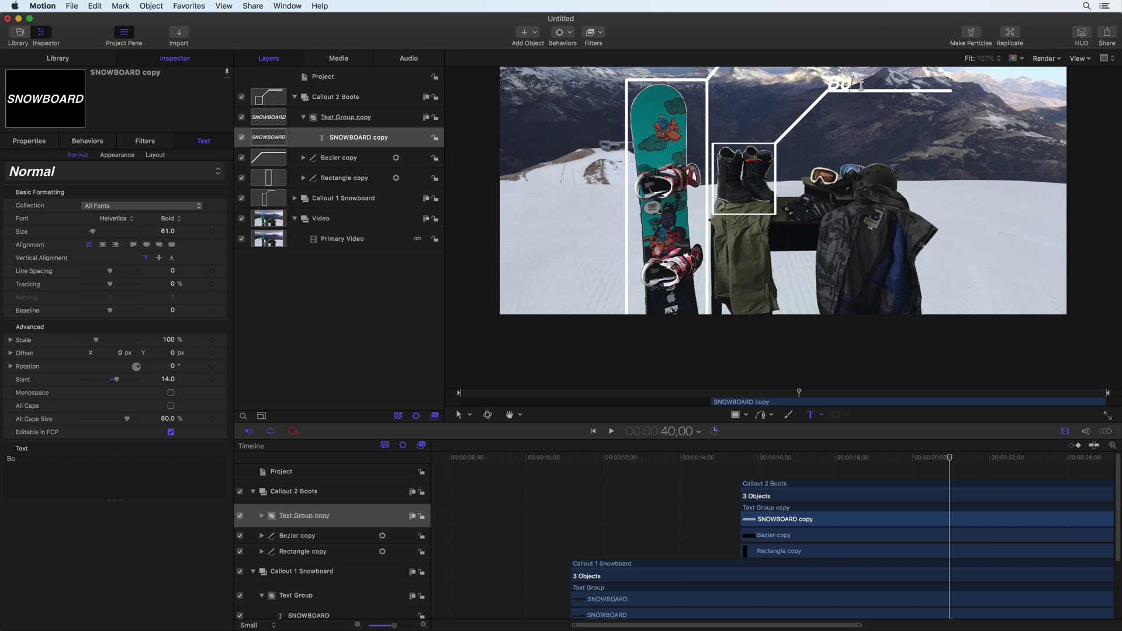
- Shorten the Bezier copy leader so its end sits beneath Boots
left_click(358, 159)
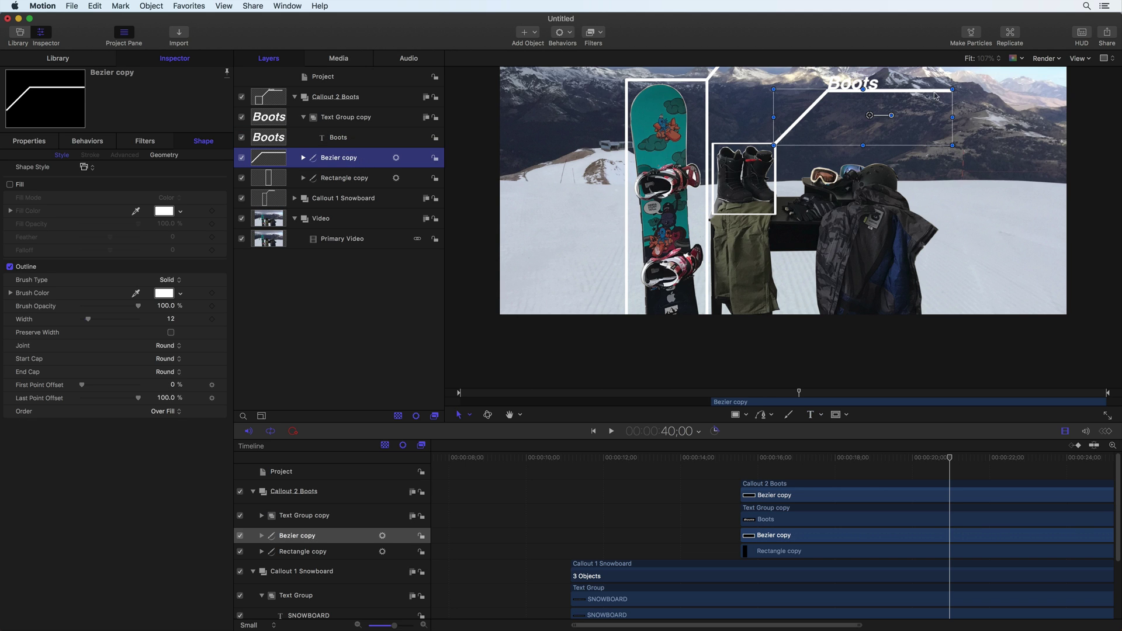
left_click_drag(950, 91, 880, 91)
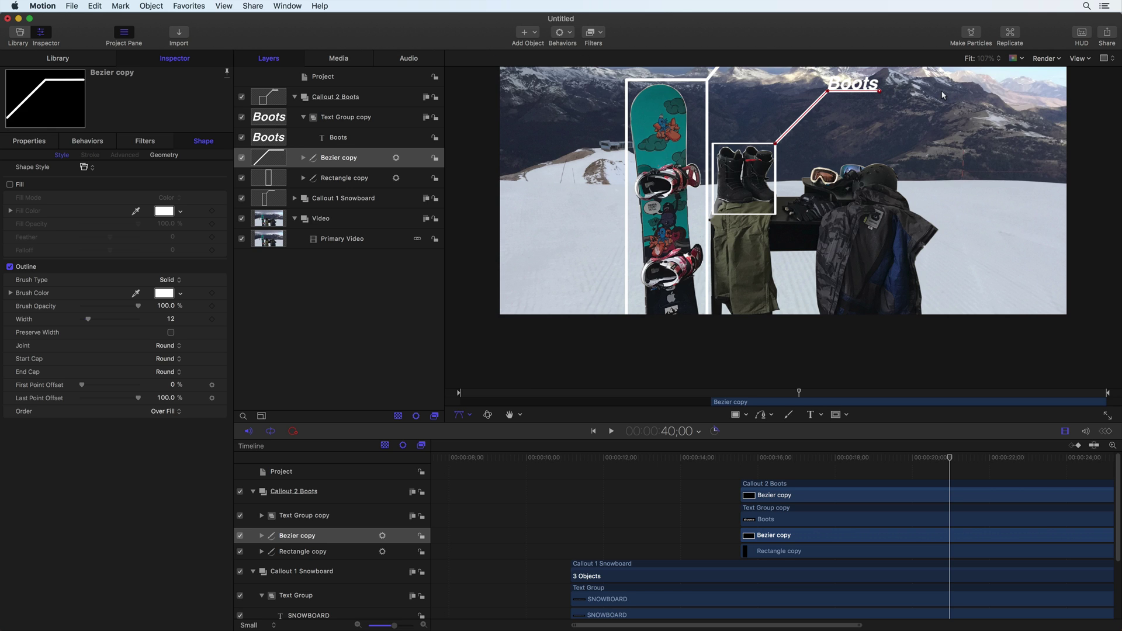
left_click(917, 389)
- Play back the Boots callout from about 16 seconds
left_click_drag(869, 460, 762, 460)
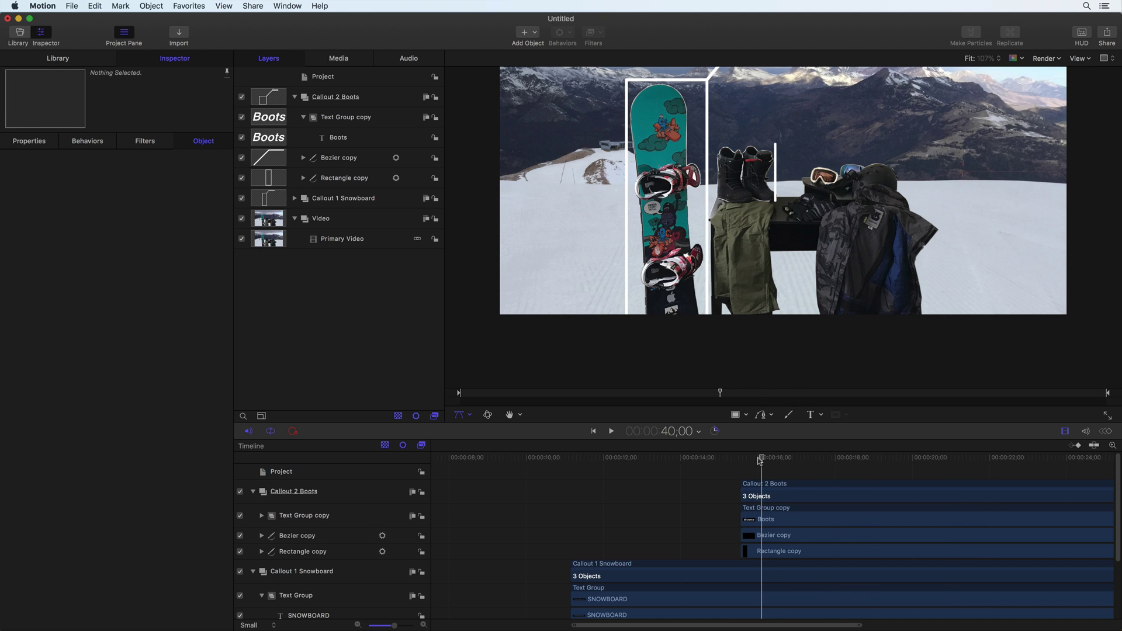
key("space")
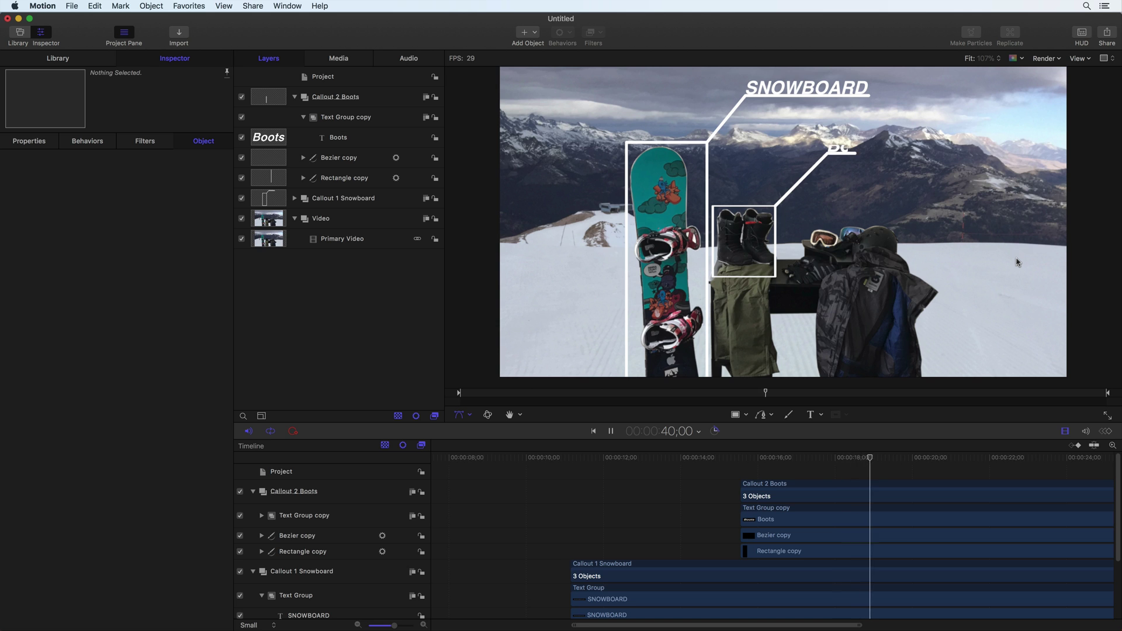
key("space")
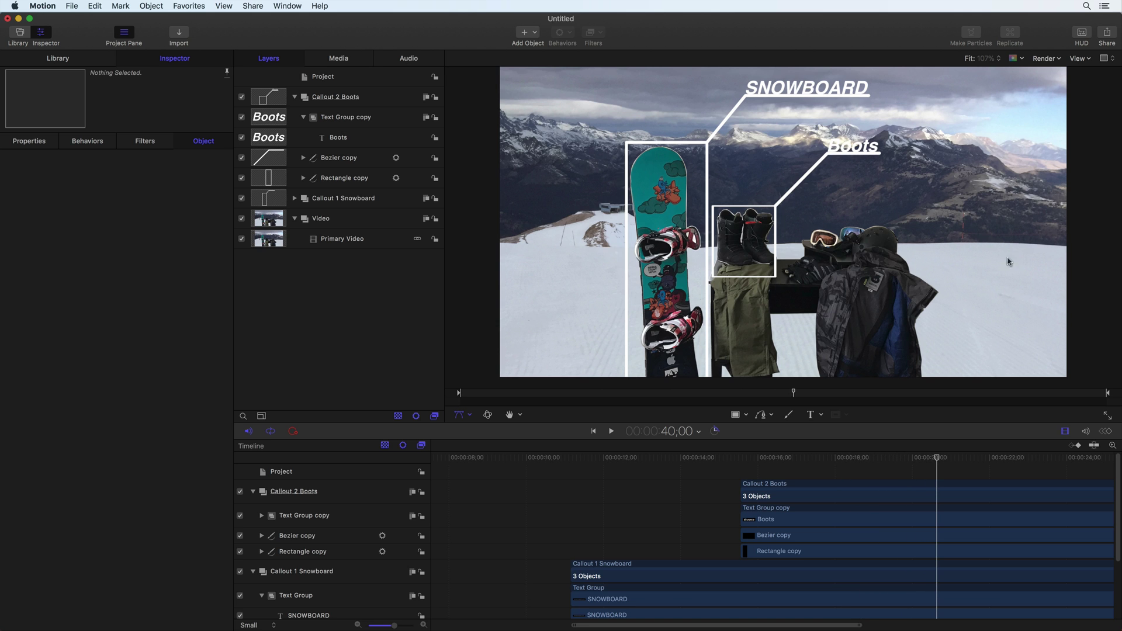
- Lower the Bezier copy's corner and end points so the leader bends nearer the boots
left_click(361, 137)
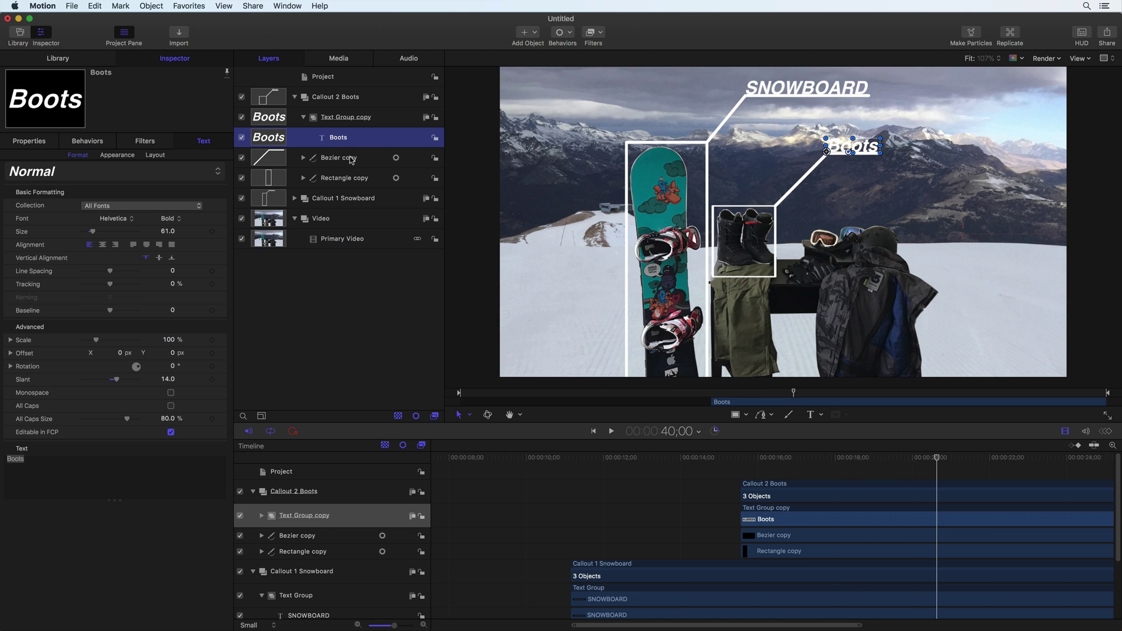
left_click(352, 159)
double_click(825, 159)
left_click_drag(827, 153, 796, 182)
left_click_drag(882, 156, 822, 182)
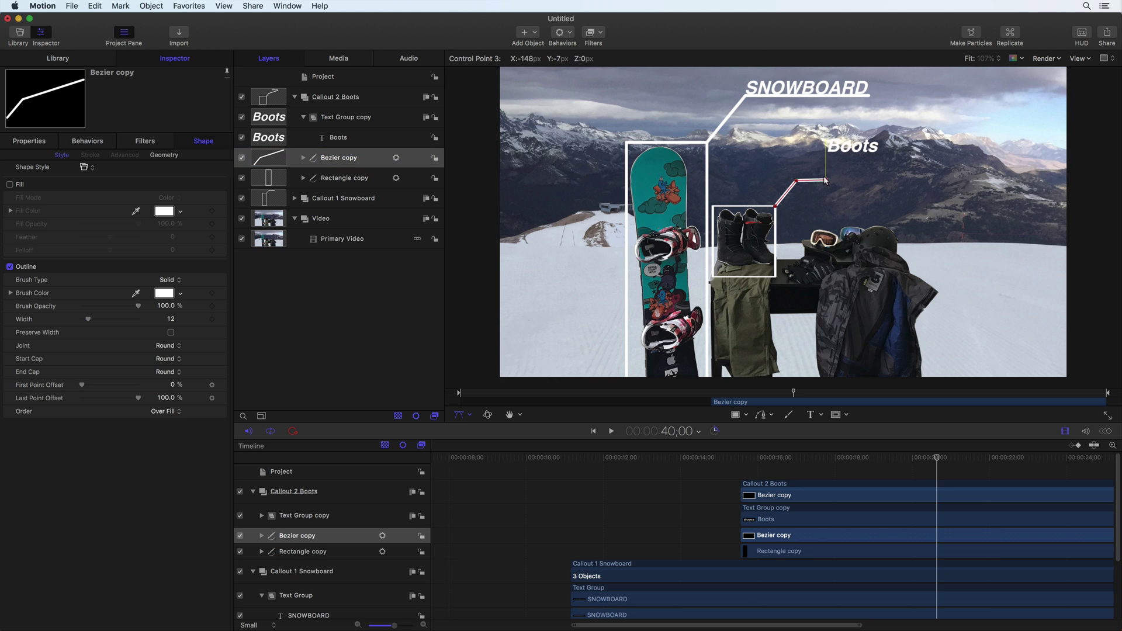
- Move the Boots title down-left onto the leader's end and replay the callout
left_click(856, 149)
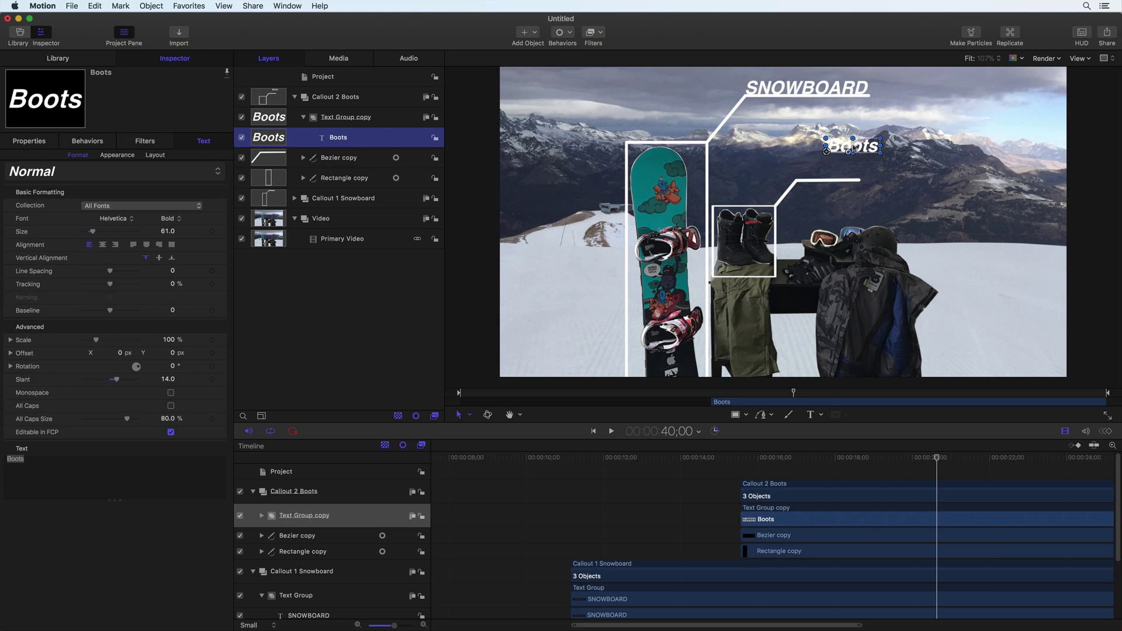
left_click_drag(855, 149, 829, 175)
left_click(765, 475)
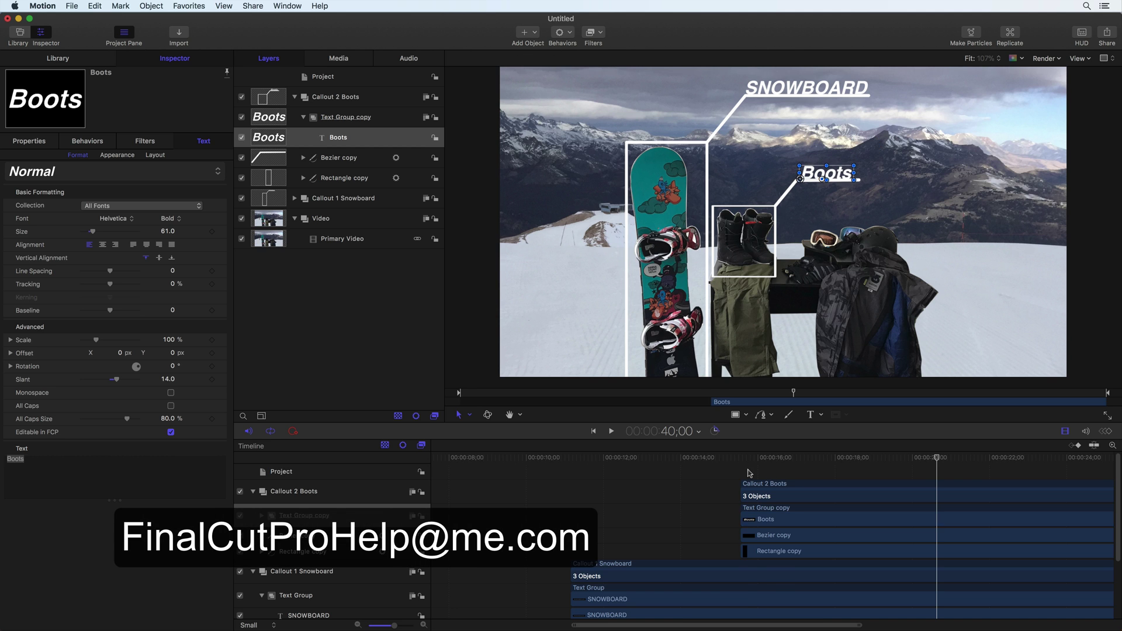
left_click(747, 459)
key("space")
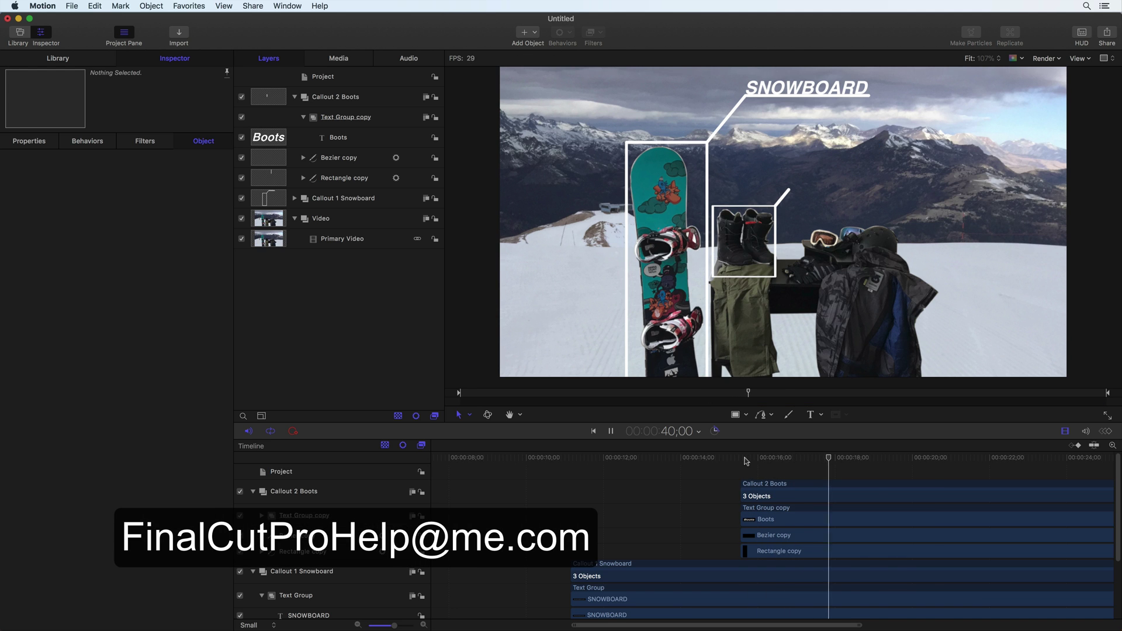